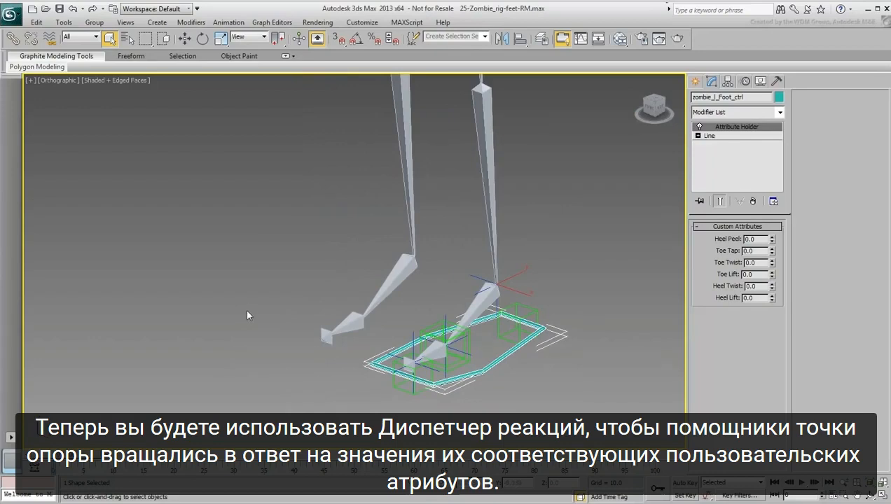
click(228, 23)
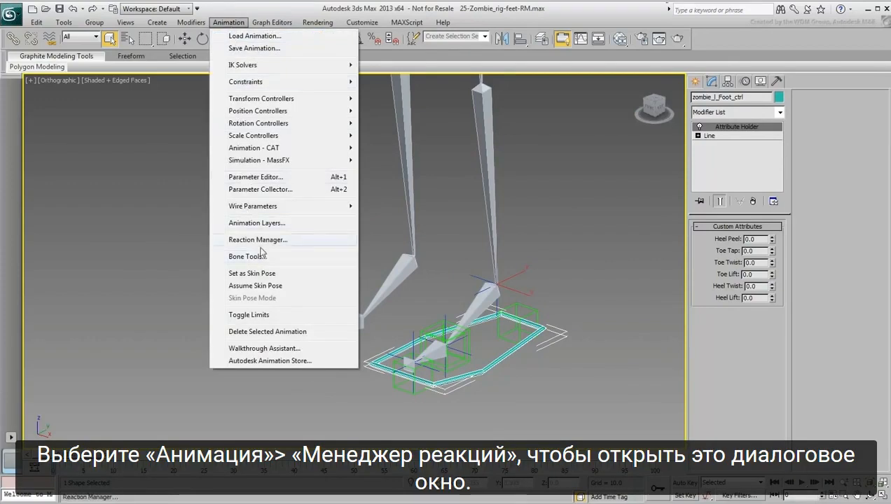
click(265, 240)
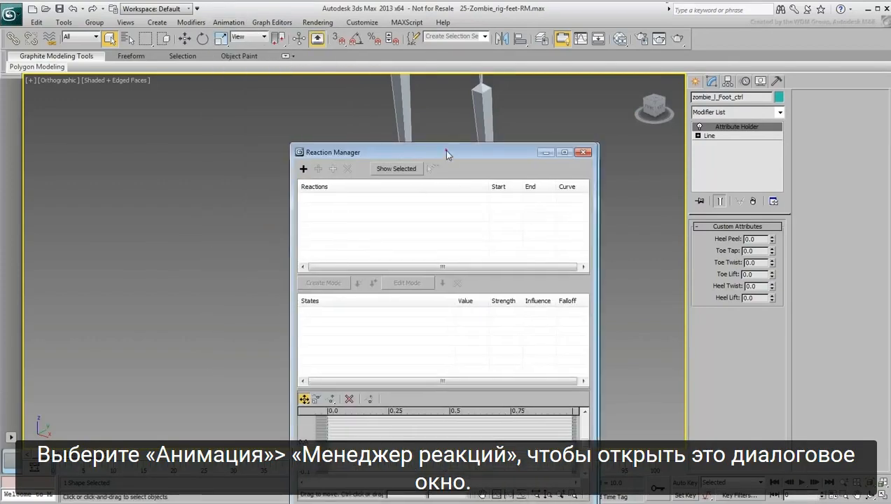
drag(443, 150, 181, 85)
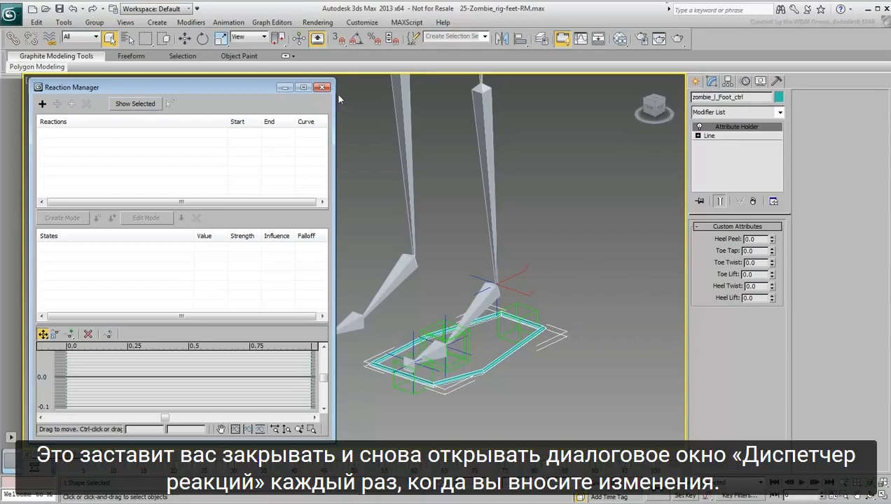
click(323, 87)
Step: Open the Reaction Manager and place it beside the left foot rig so the foot helpers stay accessible
click(229, 23)
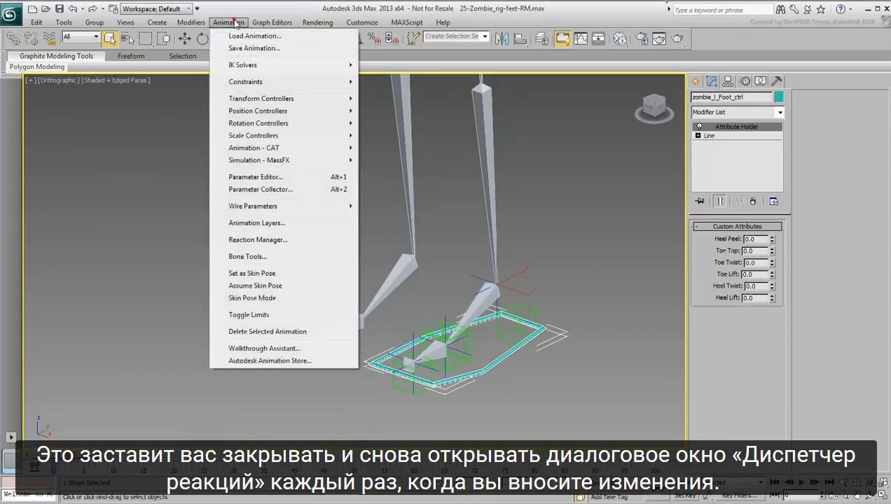
click(256, 239)
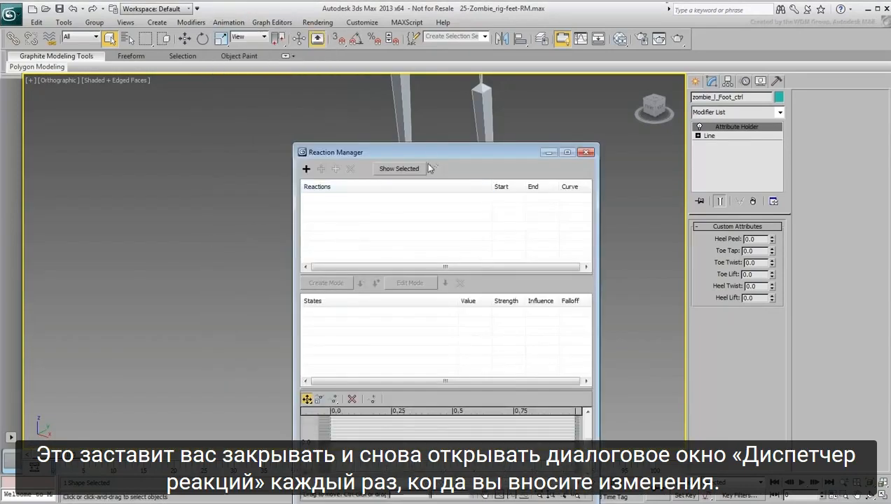
drag(428, 155, 165, 89)
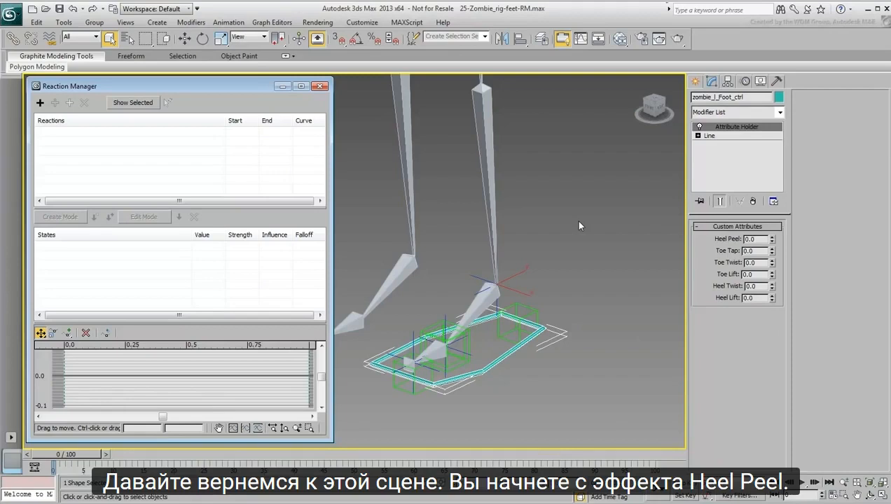
Step: Select the zombie_l_HeelPeel_hlp helper and test its rotation in the Local coordinate system
click(464, 345)
right_click(464, 345)
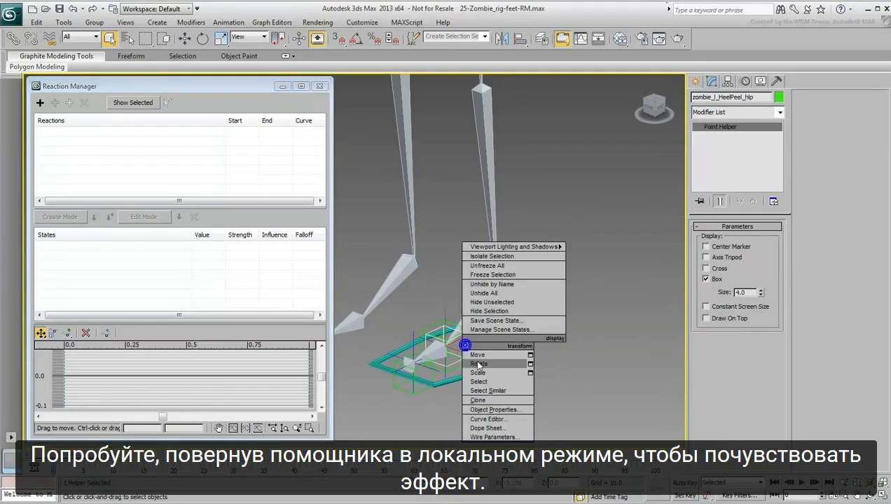
click(478, 365)
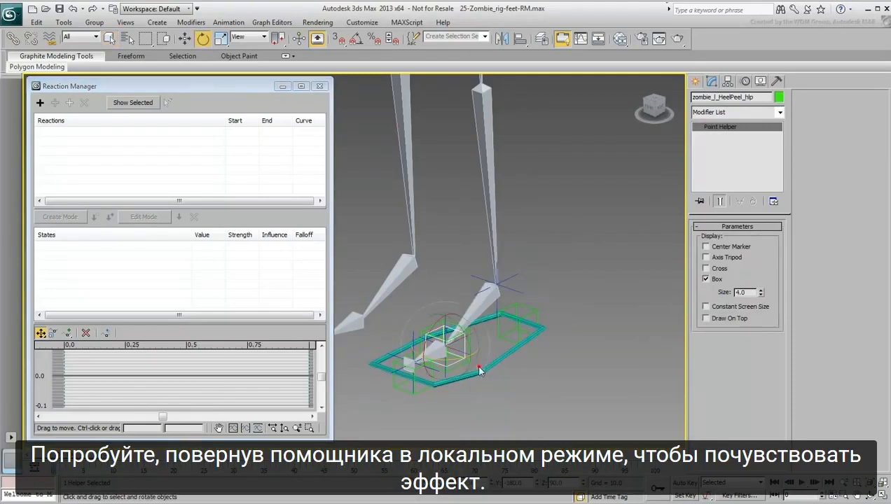
click(263, 36)
click(245, 73)
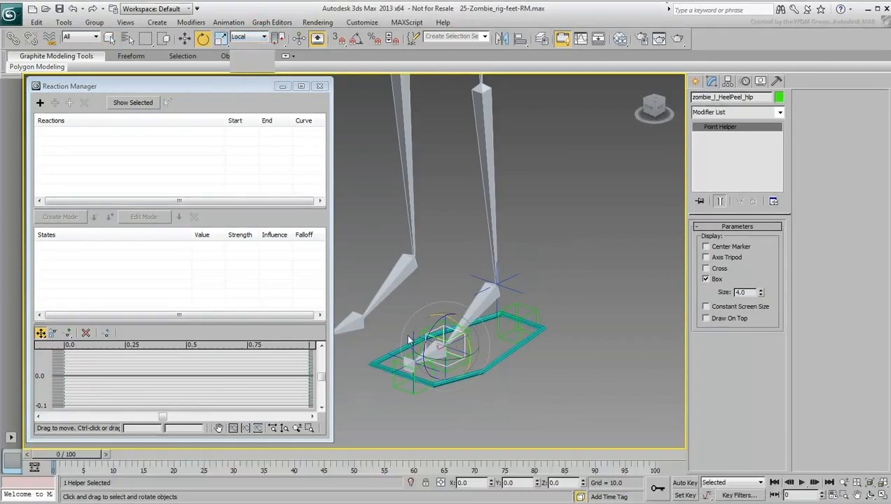
mouse_move(436, 323)
mouse_down()
mouse_move(442, 354)
mouse_move(415, 372)
mouse_move(410, 391)
mouse_move(414, 373)
mouse_move(409, 392)
mouse_move(436, 341)
mouse_up()
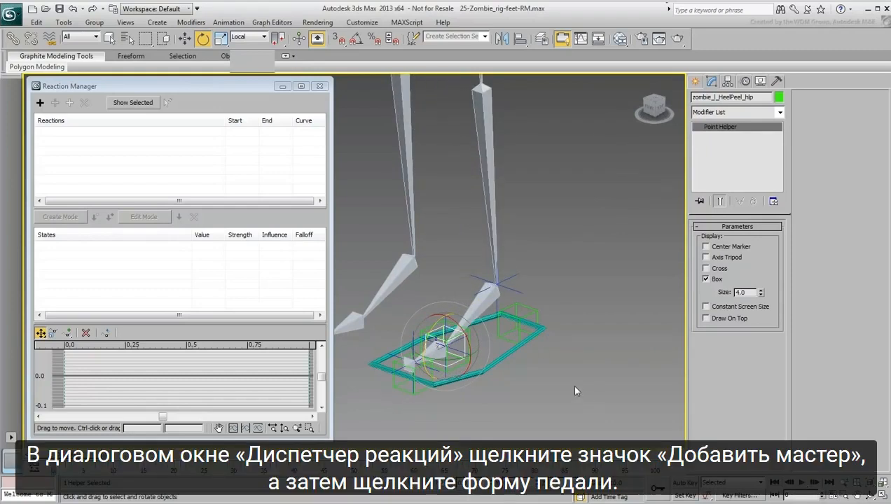
Step: Add the Heel Peel custom attribute of the zombie_l_Foot_ctrl shape as a reaction master
click(40, 104)
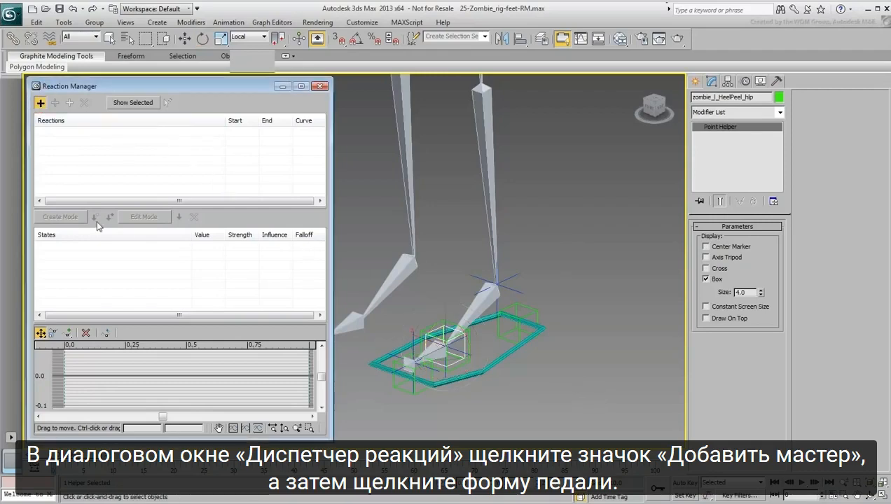
click(489, 364)
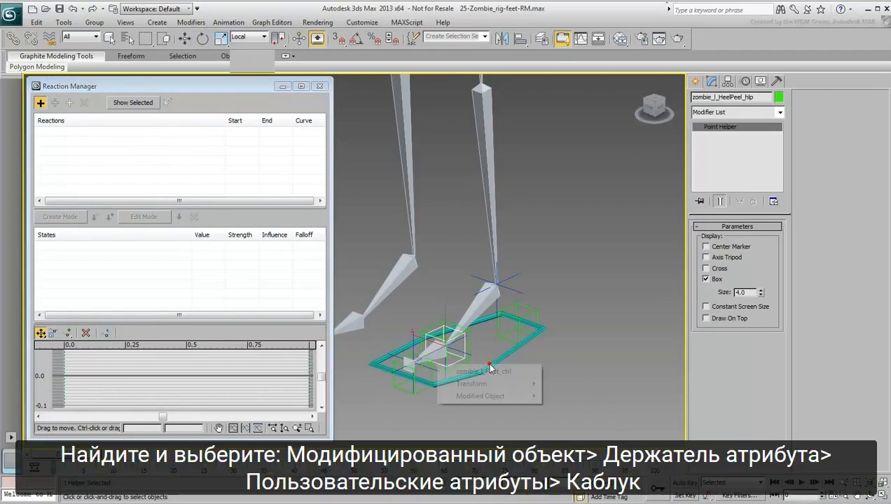
mouse_move(481, 398)
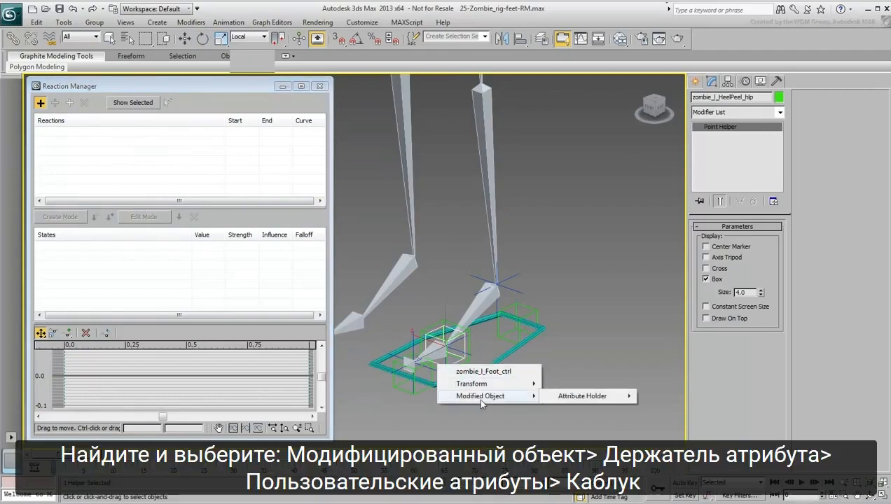
mouse_move(581, 397)
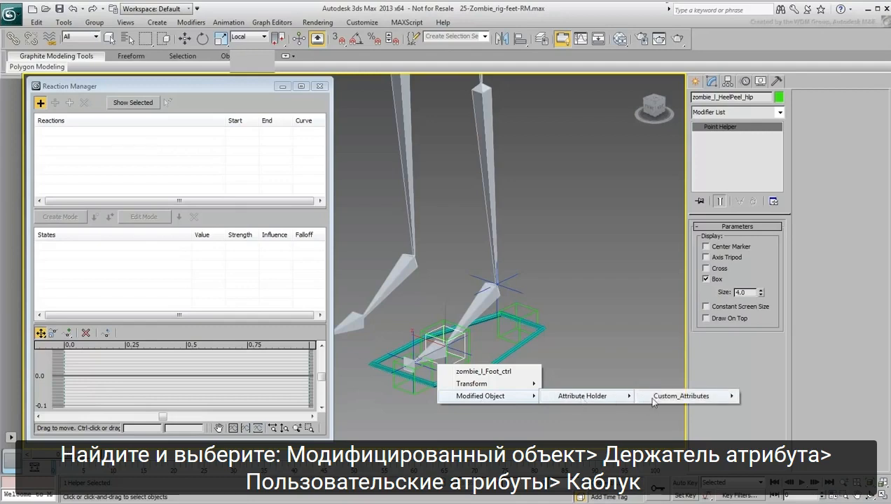
mouse_move(681, 400)
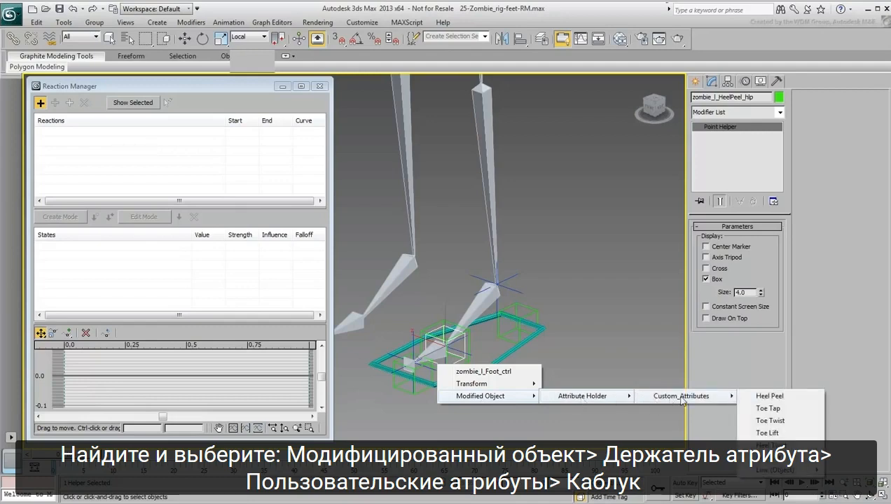
click(771, 396)
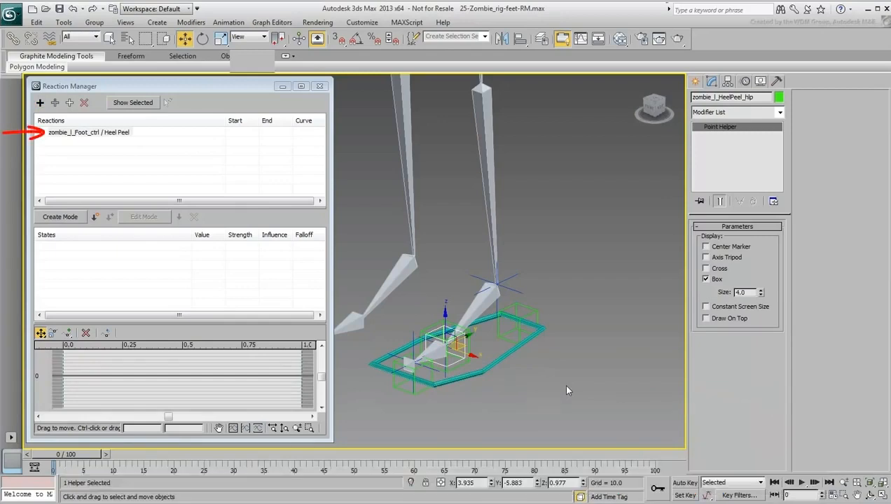
Step: Add the selected heel peel helper's Zero Euler XYZ Z Rotation track as a slave of the Heel Peel reaction
click(85, 132)
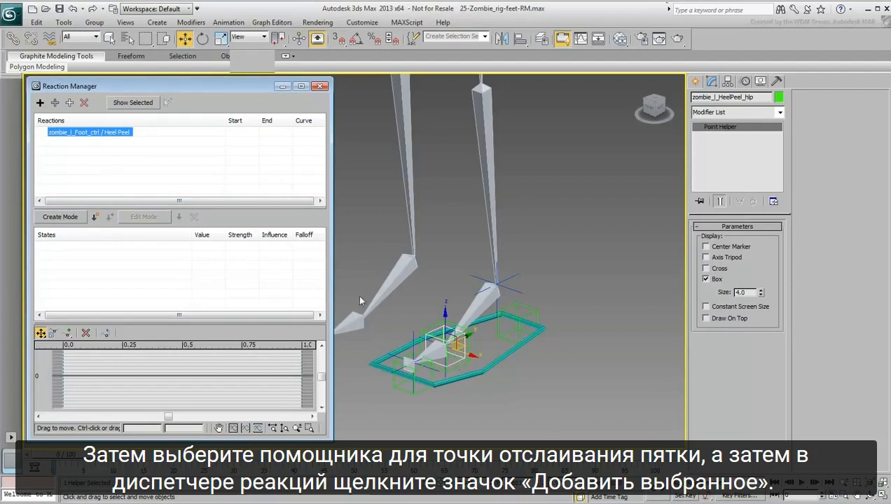
click(69, 104)
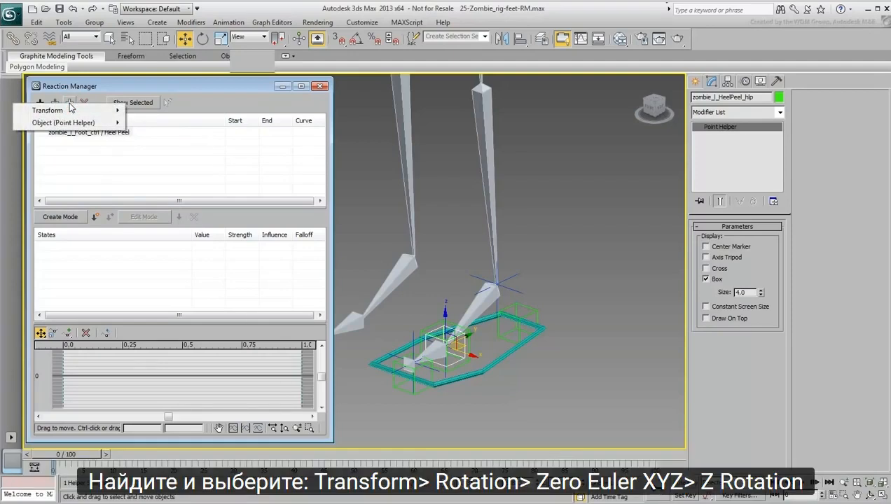
mouse_move(71, 110)
mouse_move(158, 127)
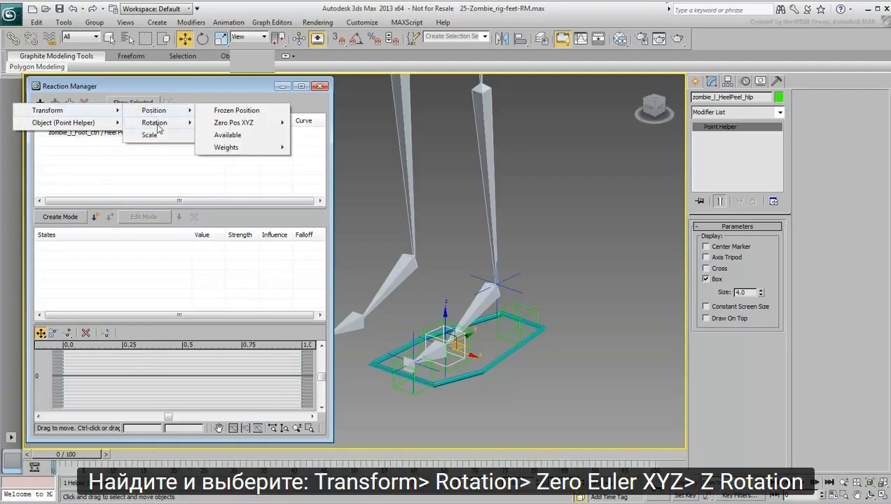
mouse_move(259, 138)
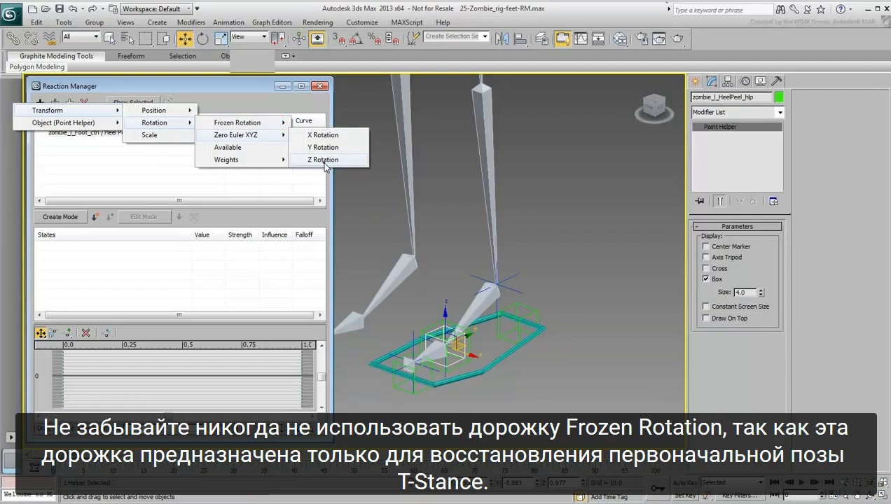
click(324, 162)
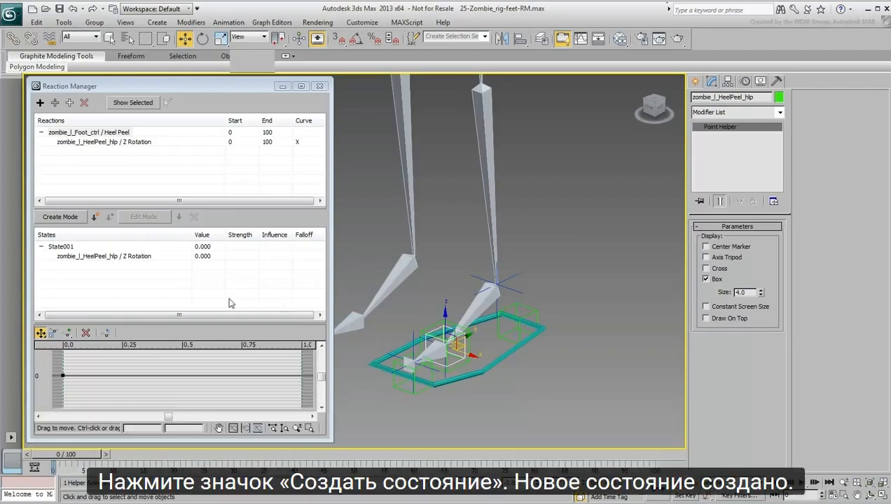
Step: Create a second state for the Heel Peel reaction and set its master value to 10
click(95, 217)
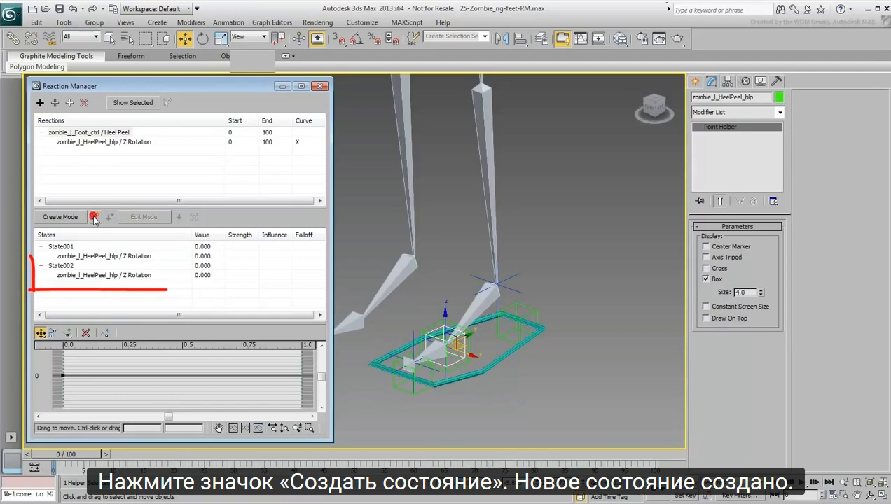
click(204, 266)
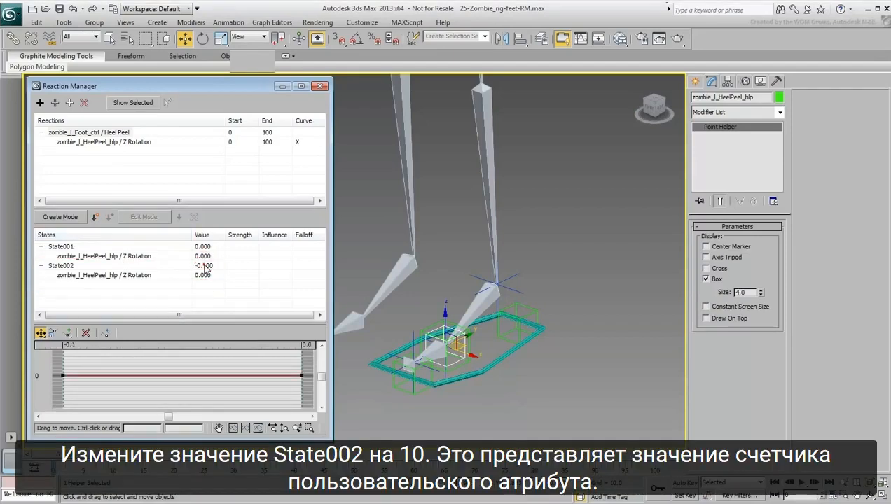
double_click(205, 265)
text(10)
key(Return)
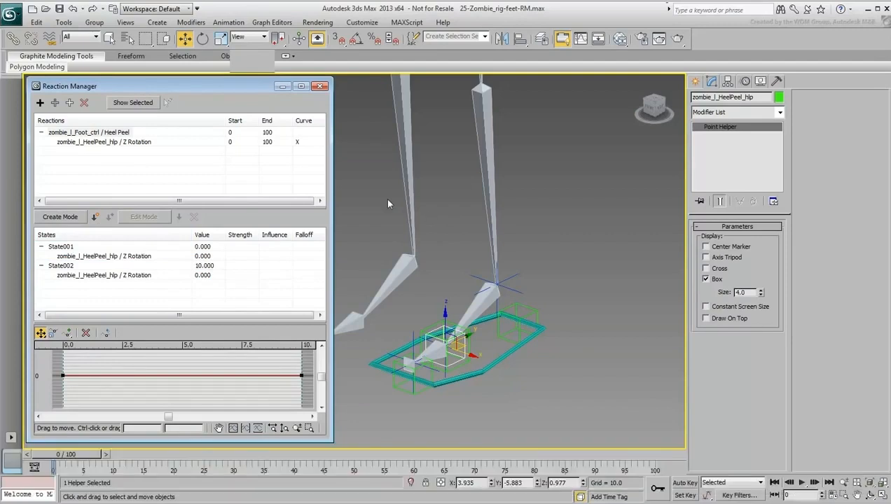
Step: Set the heel peel helper's Z Rotation in State002 to -60 and test the foot control's Heel Peel attribute
double_click(203, 275)
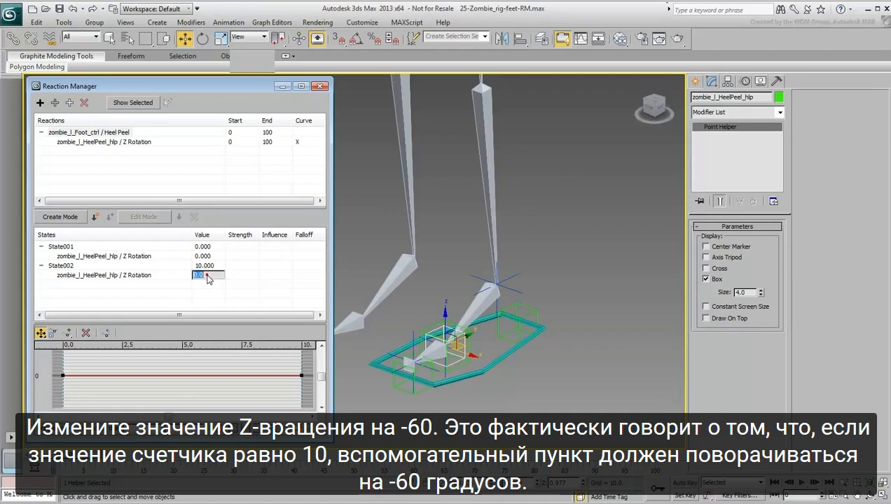
text(-60)
key(Return)
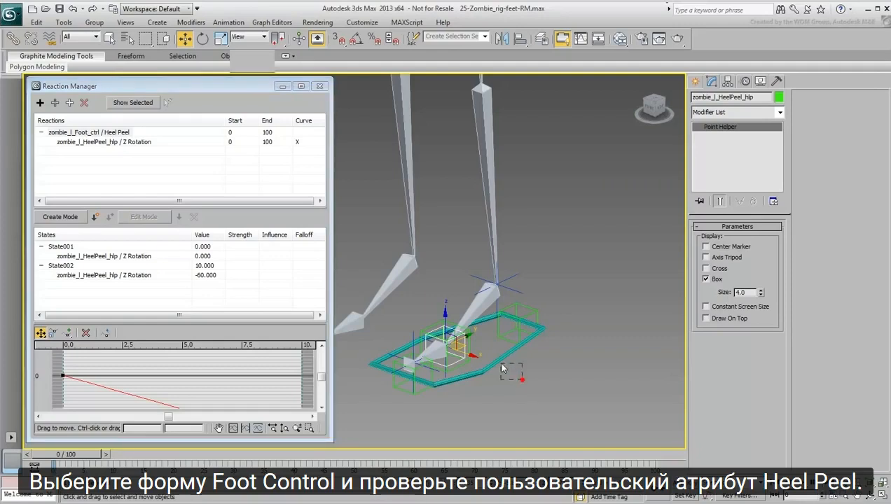
click(494, 361)
mouse_move(772, 239)
mouse_down()
mouse_move(774, 173)
mouse_move(771, 236)
mouse_up()
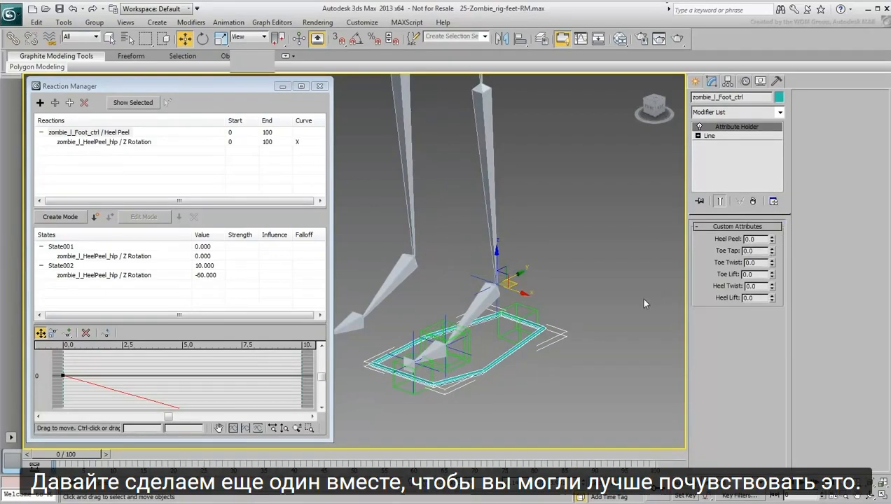
Step: Select the zombie_l_ToeTap_hlp helper and test its local rotation, cancelling the trial turn
click(465, 359)
right_click(466, 359)
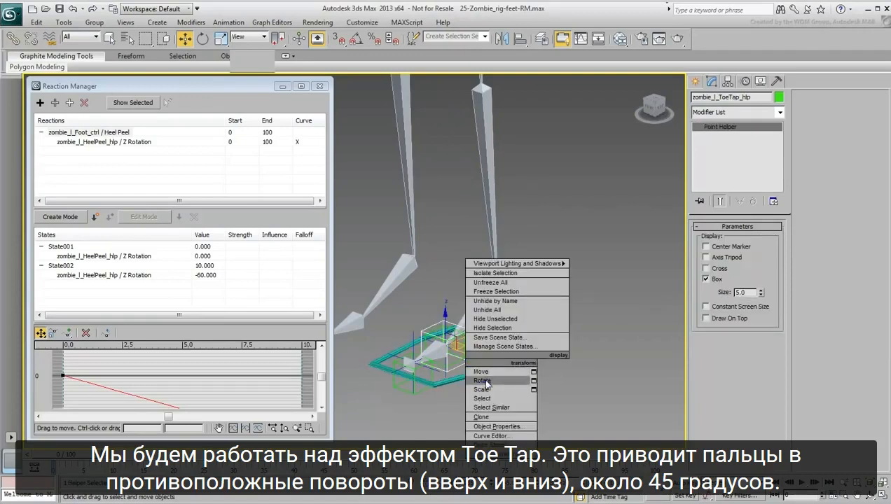
click(483, 380)
drag(448, 330, 454, 299)
right_click(456, 306)
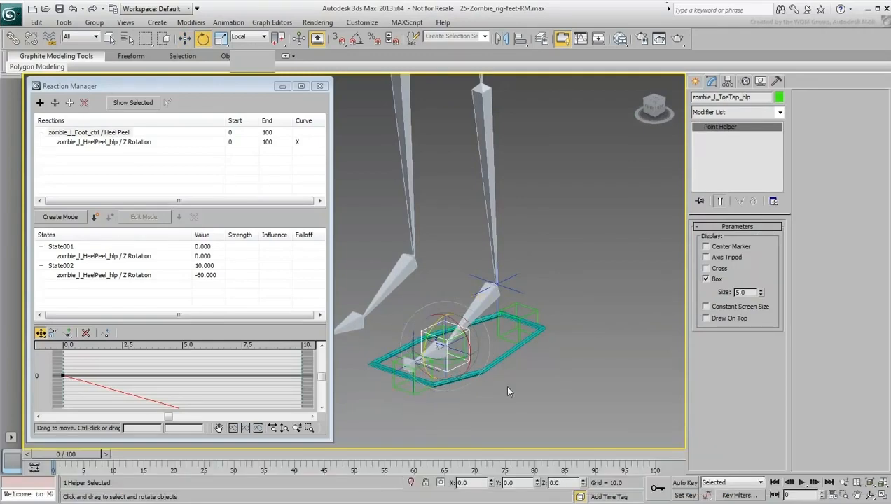
Step: Add the Toe Tap custom attribute of the zombie_l_Foot_ctrl shape as a new reaction master
click(40, 103)
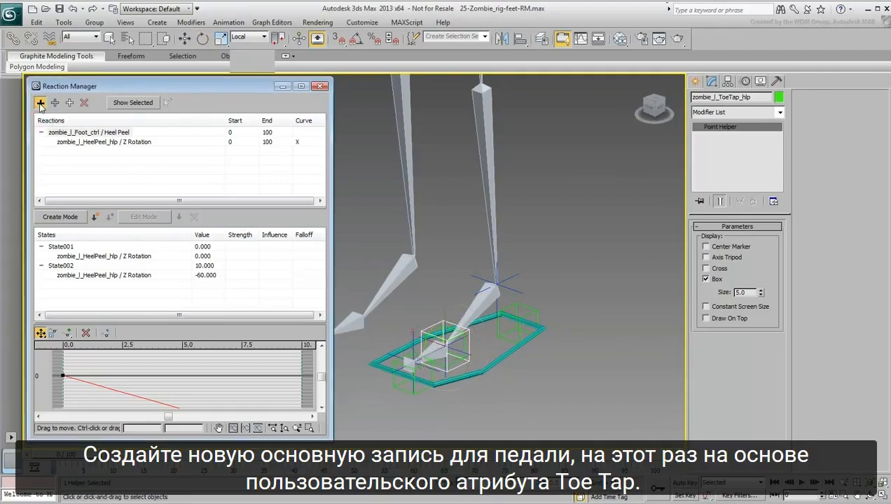
click(489, 367)
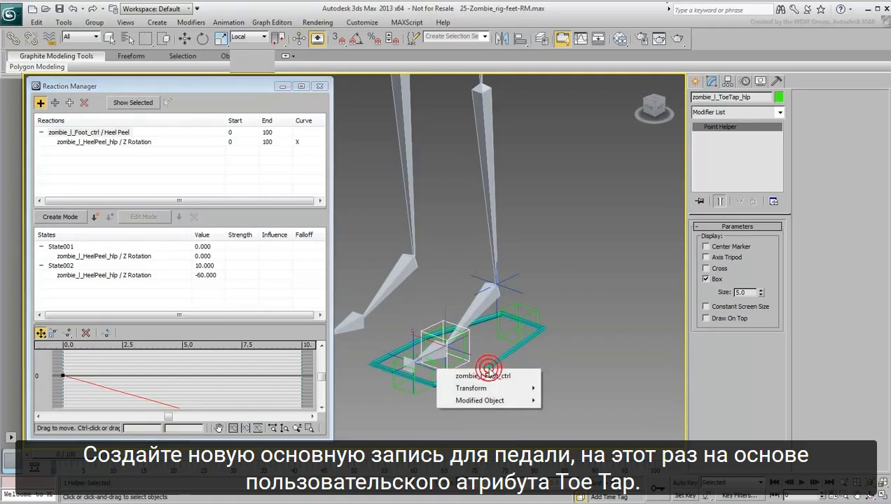
mouse_move(491, 401)
mouse_move(582, 406)
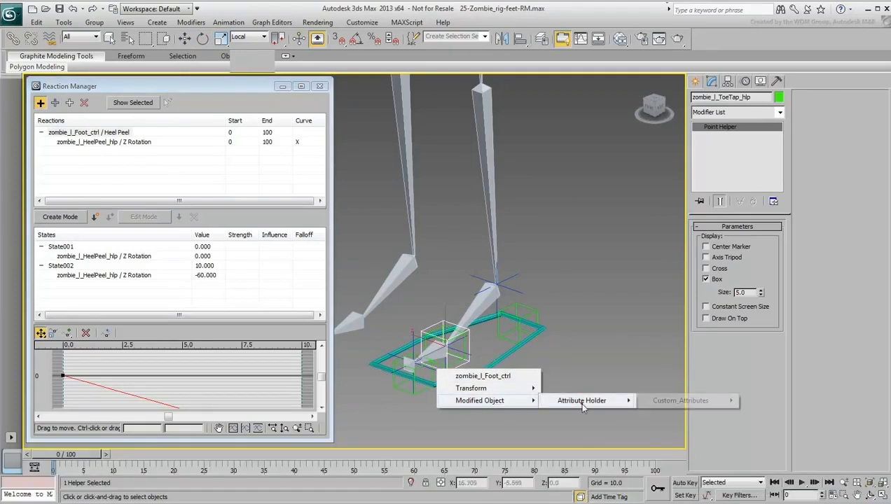
click(685, 401)
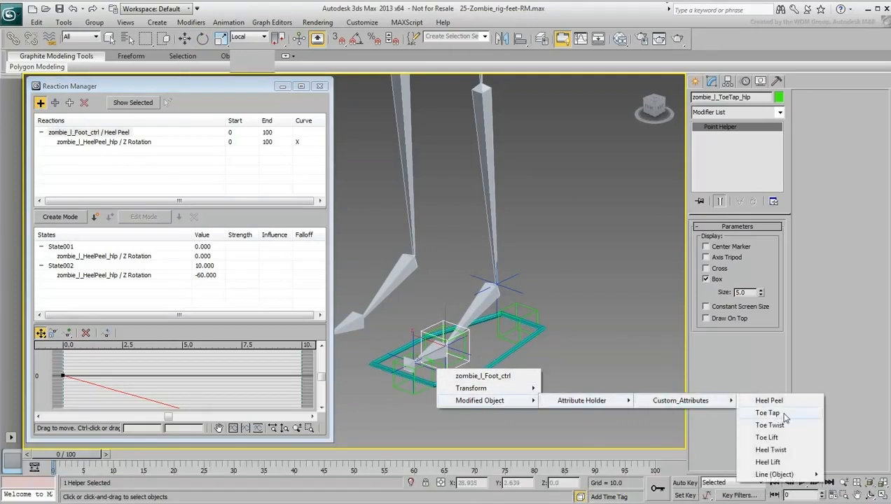
click(784, 414)
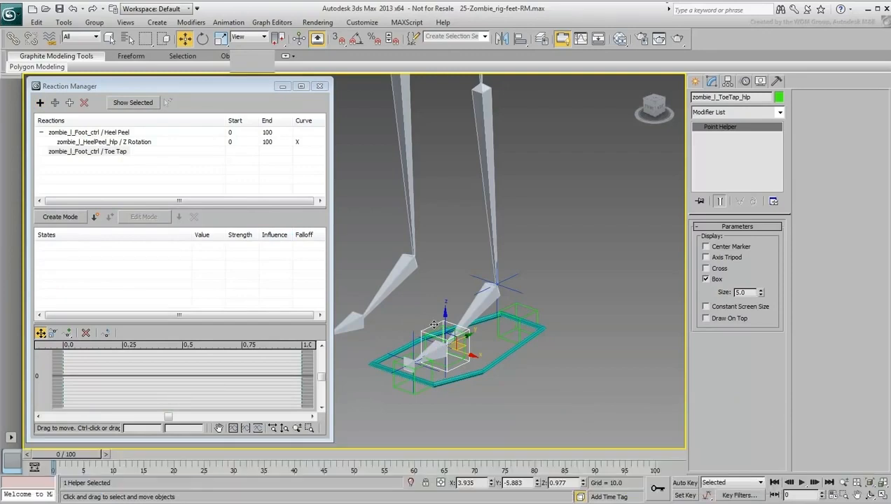
Step: Add zombie_l_ToeTap_hlp's Zero Euler XYZ Z Rotation as the slave of the Toe Tap reaction and create two additional states
click(71, 104)
mouse_move(72, 112)
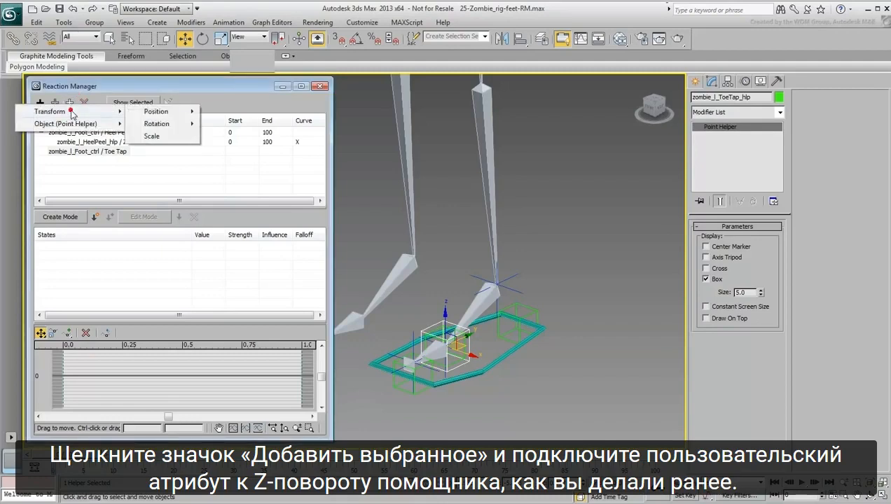
mouse_move(171, 124)
mouse_move(237, 138)
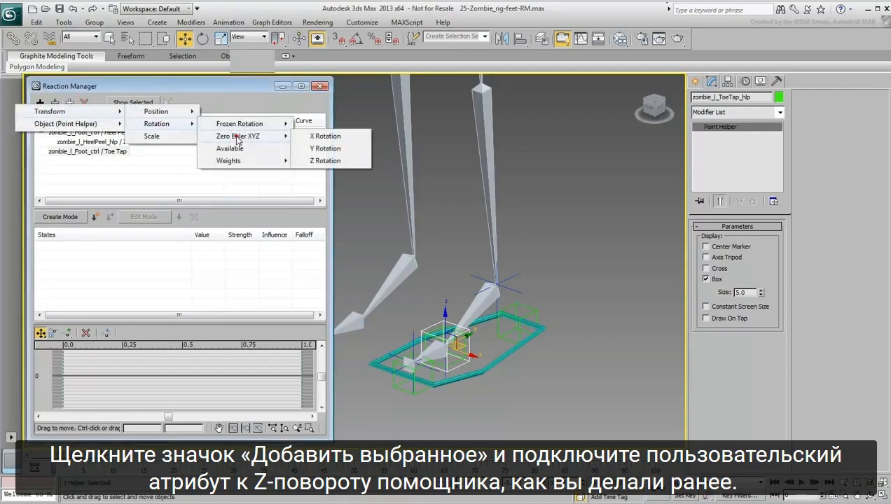
click(324, 162)
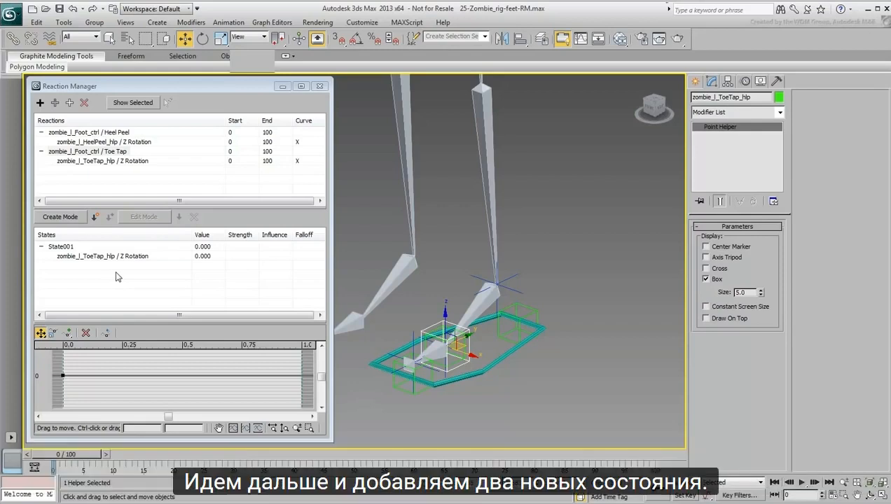
click(92, 217)
click(92, 217)
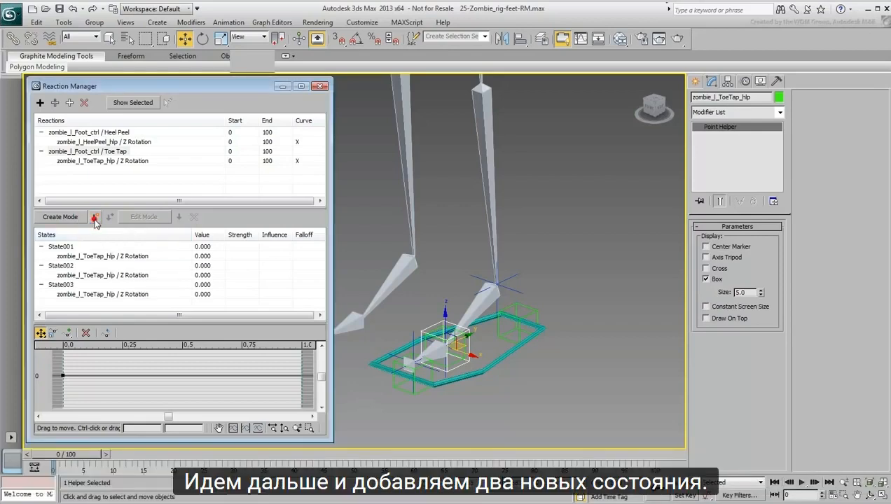
Step: Set the Toe Tap reaction's State002 master value to 10 and the helper's Z Rotation in it to 45
click(203, 266)
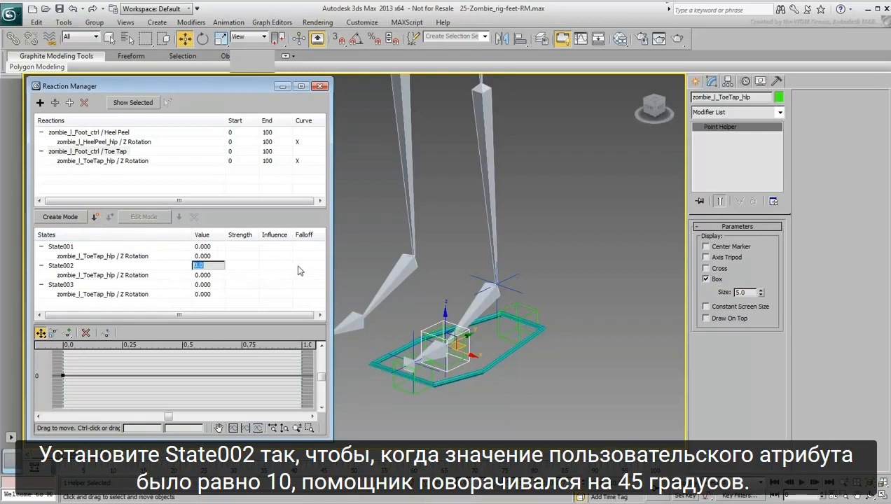
text(10)
double_click(206, 276)
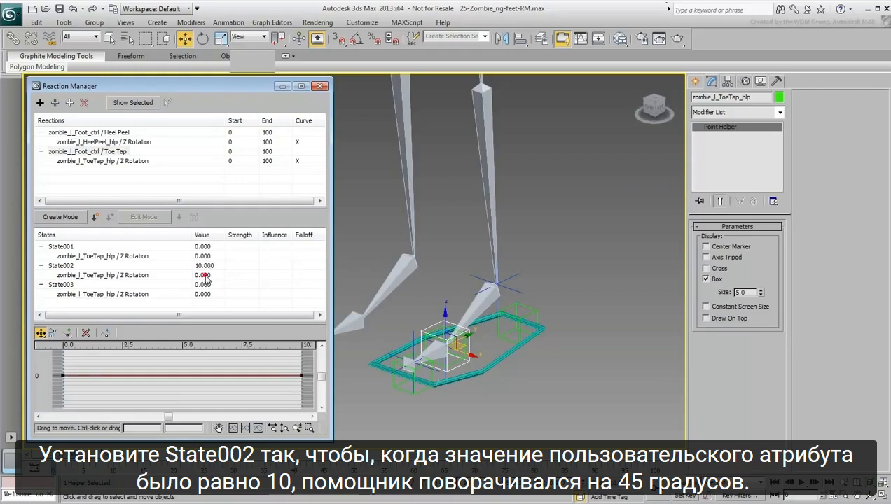
text(45)
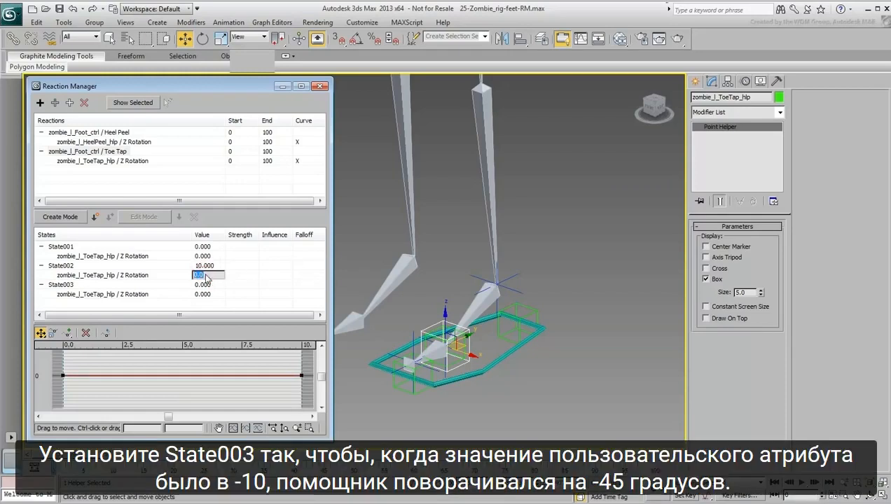
key(Return)
Step: Set Toe Tap's State003 to -10 with the helper's Z Rotation at -45, and test the foot control's Toe Tap attribute
double_click(206, 285)
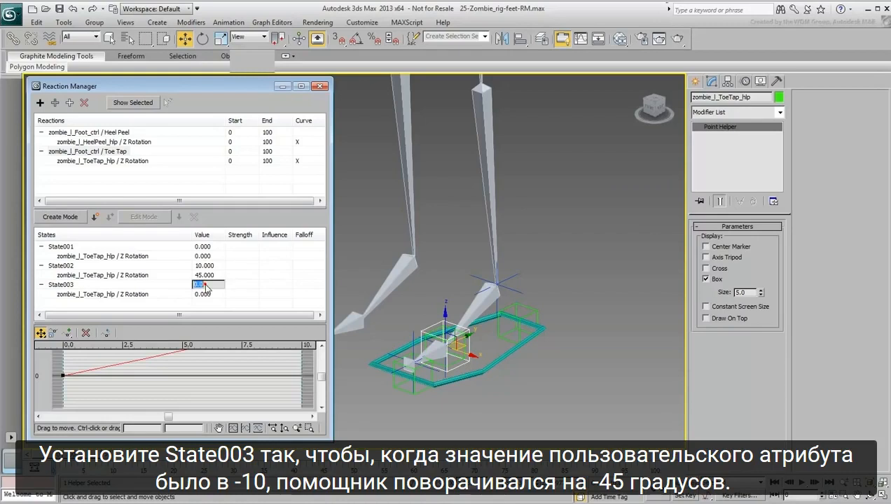
text(-10)
key(Return)
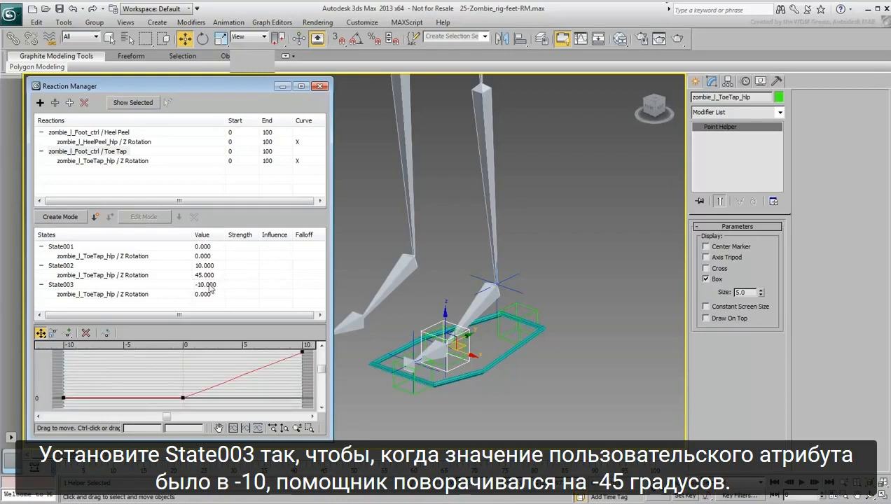
double_click(203, 294)
text(-)
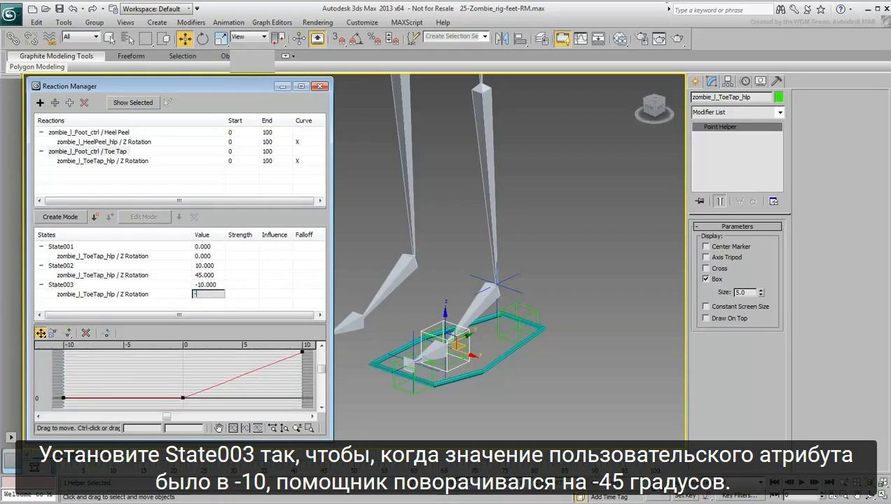
text(45)
key(Return)
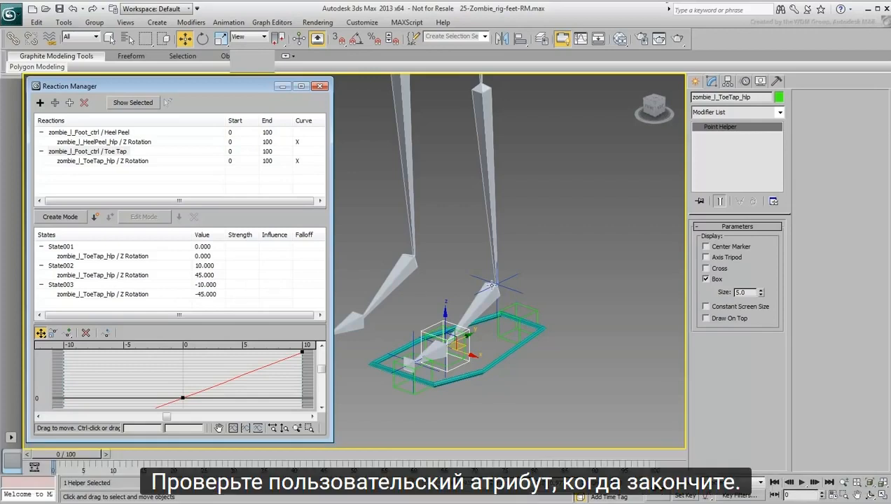
click(498, 360)
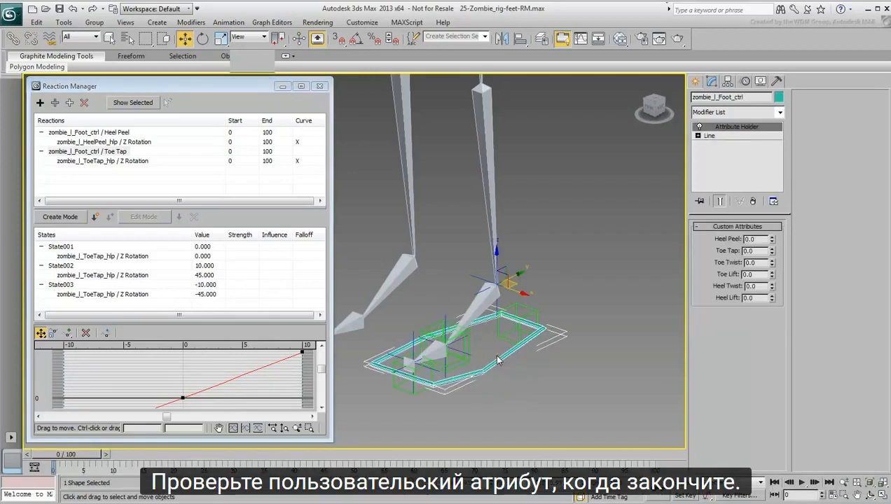
drag(772, 252, 805, 327)
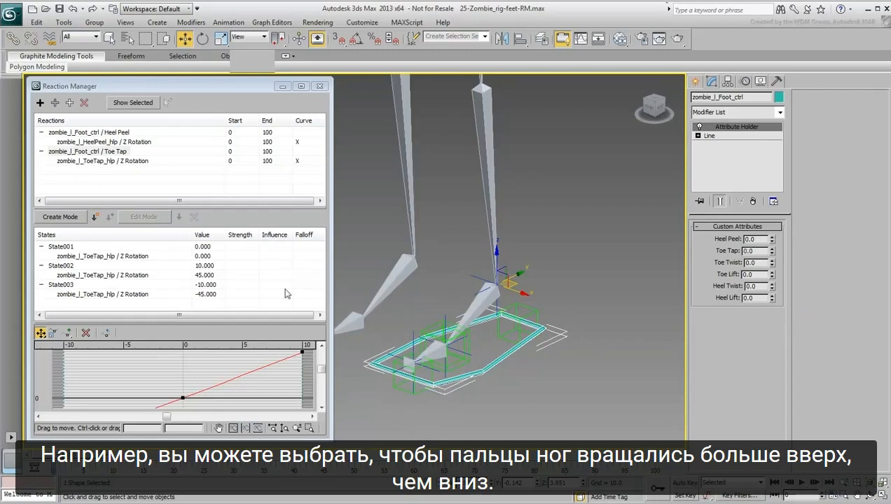
Step: Set the toe tap helper's Z Rotation to 55 in State002 and -35 in State003, and test the Toe Tap attribute again
double_click(208, 276)
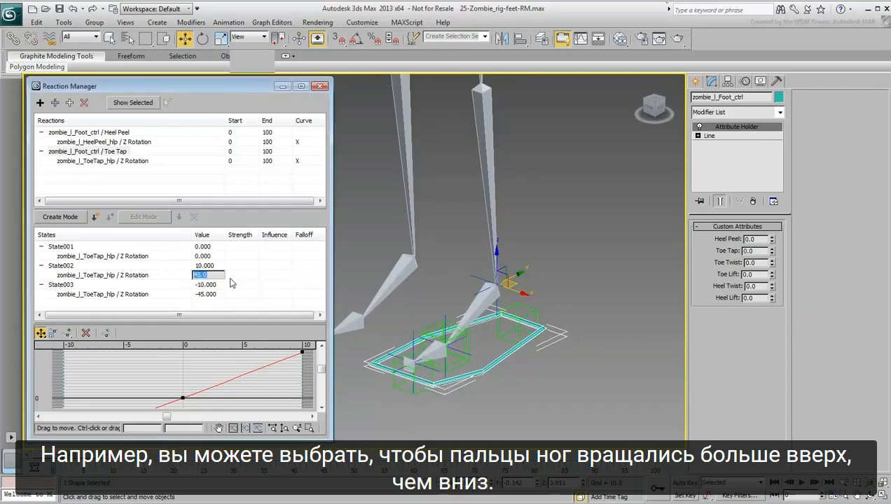
text(55)
key(Return)
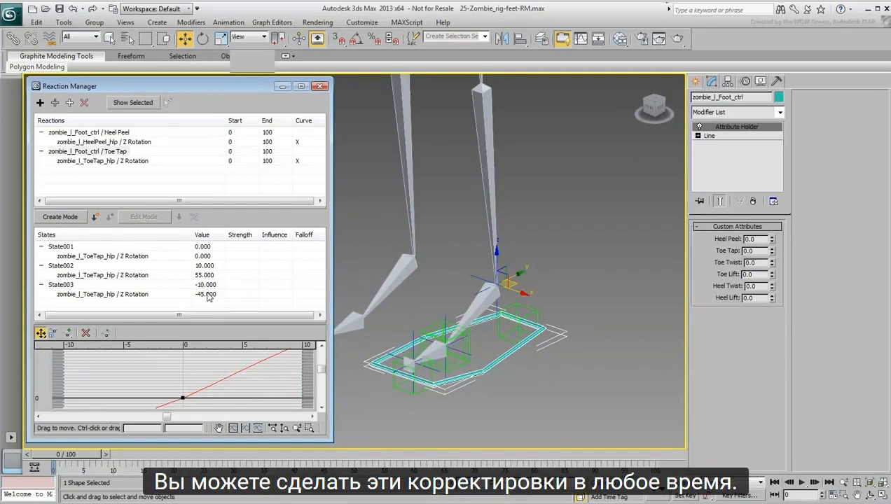
double_click(208, 295)
text(-)
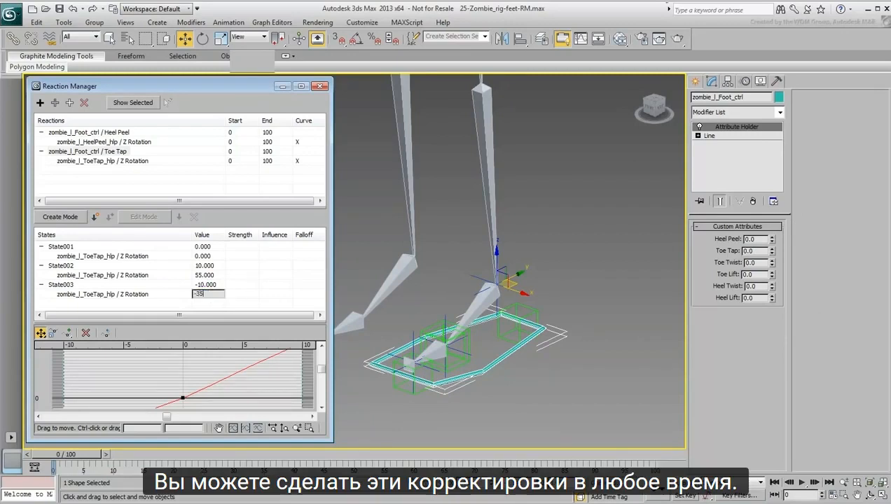
text(35)
key(Return)
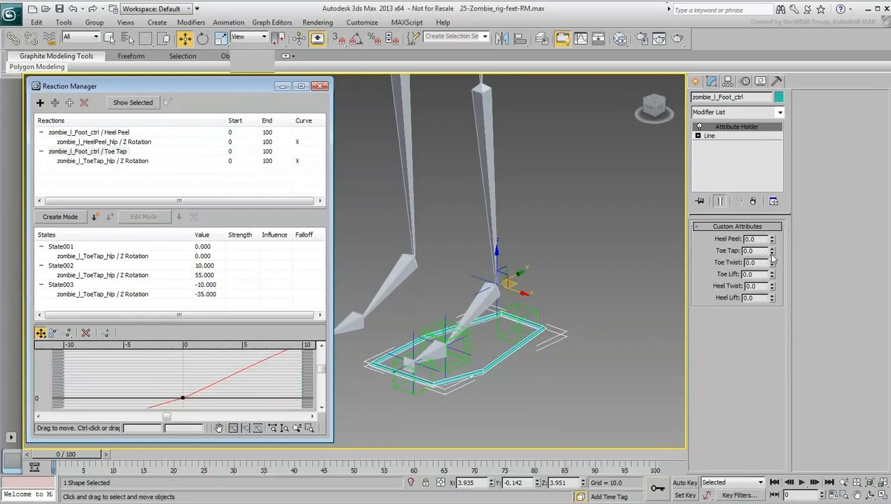
drag(772, 252, 787, 280)
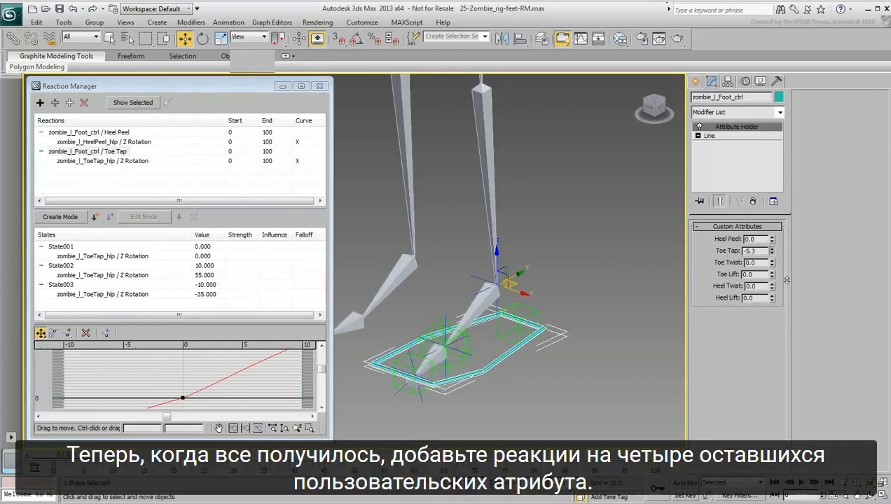
right_click(787, 281)
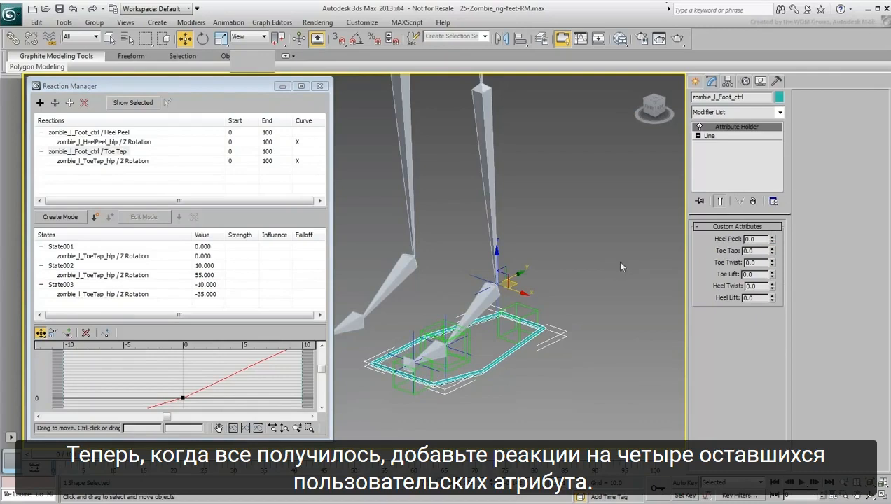
Step: Add the Toe Twist custom attribute of the zombie_l_Foot_ctrl shape as a new reaction master
click(40, 103)
click(490, 362)
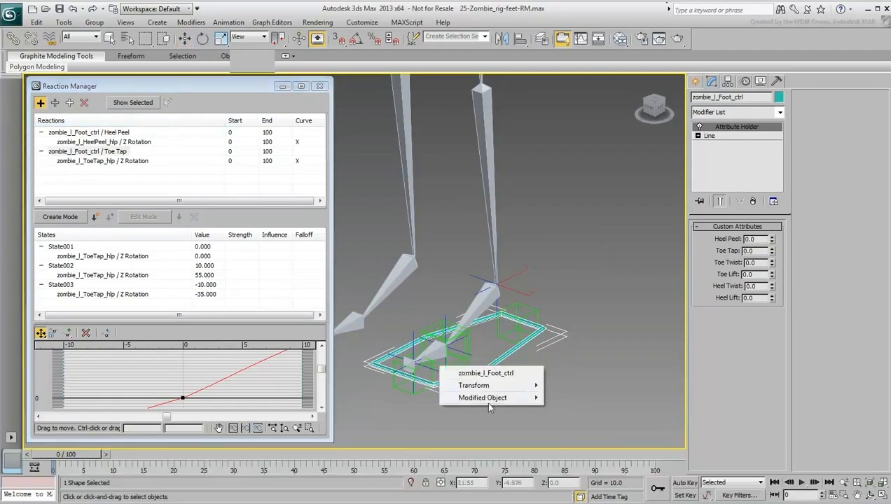
click(490, 398)
mouse_move(593, 398)
mouse_move(637, 396)
click(778, 423)
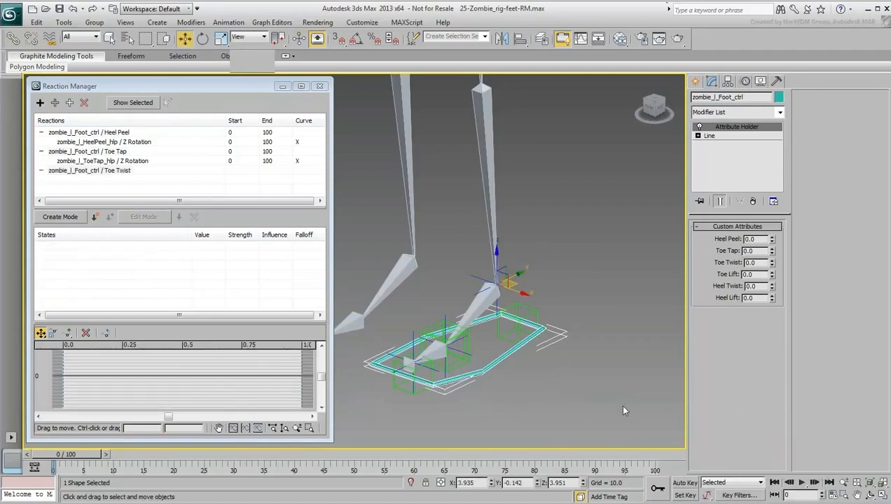
Step: Select the zombie_l_ToeLift_hlp helper and add its Zero Euler XYZ Y Rotation as the slave of the Toe Twist reaction
click(400, 393)
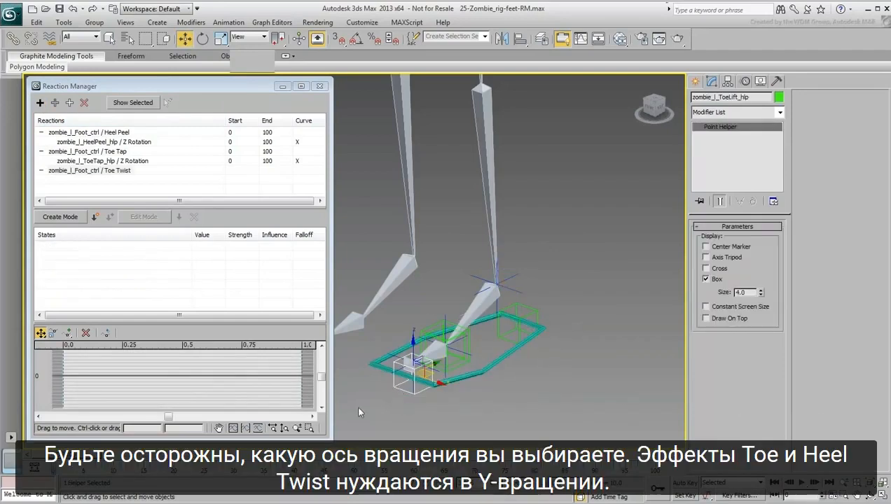
click(69, 102)
mouse_move(70, 112)
mouse_move(155, 124)
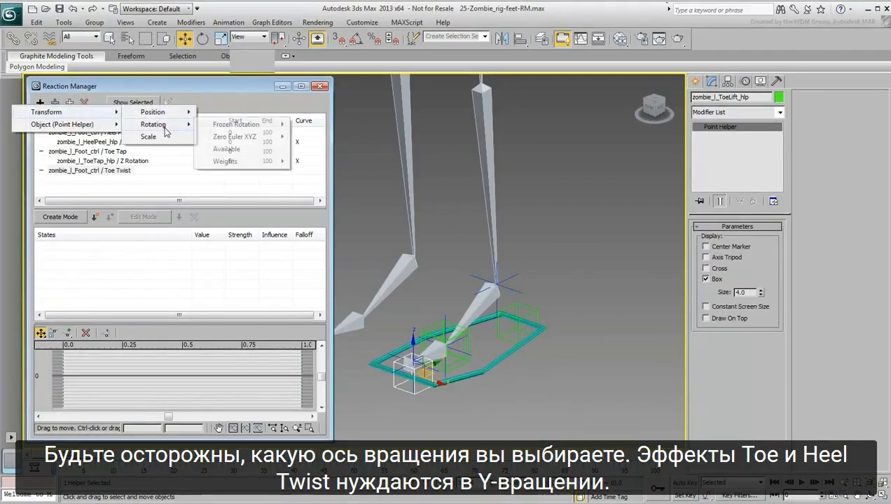
mouse_move(238, 127)
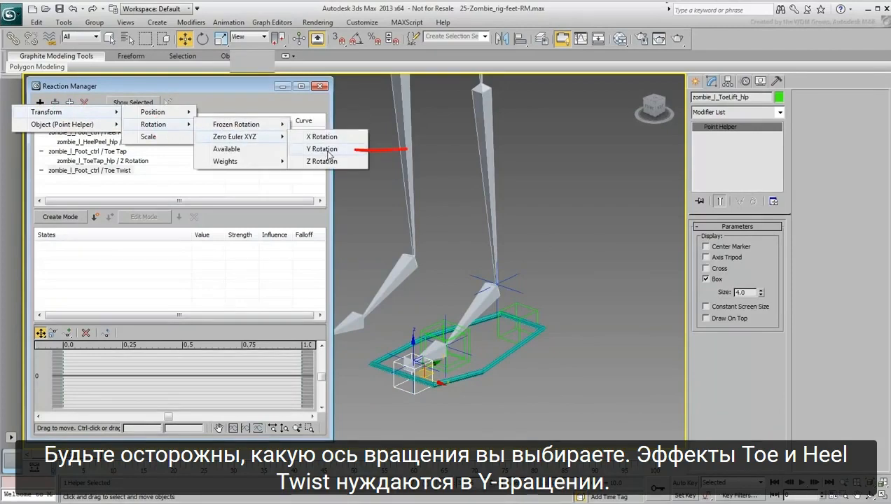
click(311, 149)
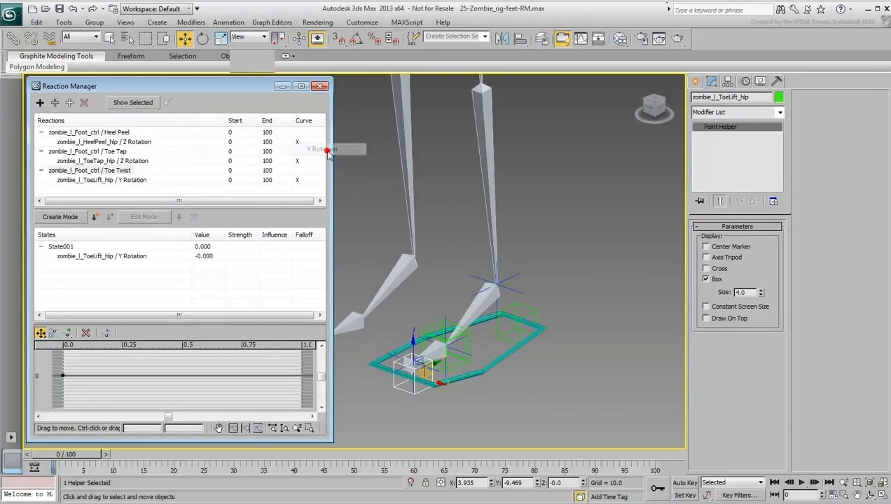
Step: Create two additional Toe Twist states and set State002 to 10 with the toe lift helper's Y Rotation at 60
click(91, 217)
click(92, 217)
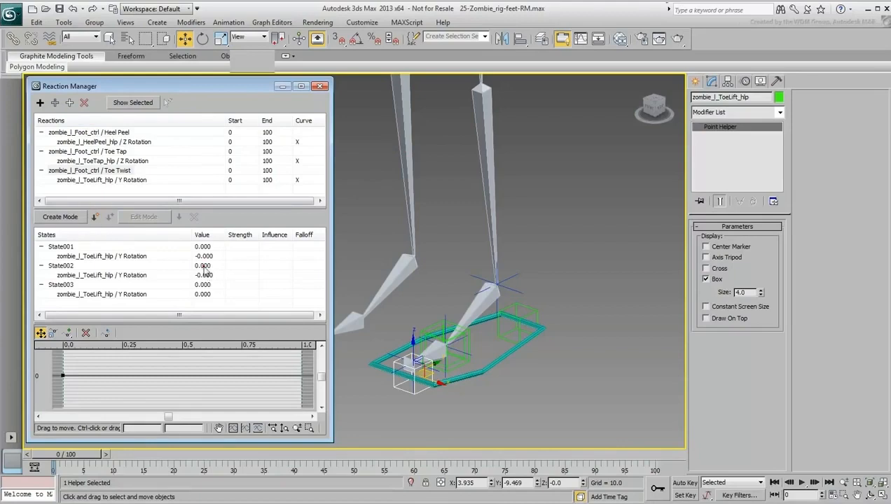
double_click(202, 265)
text(10)
key(Return)
double_click(213, 276)
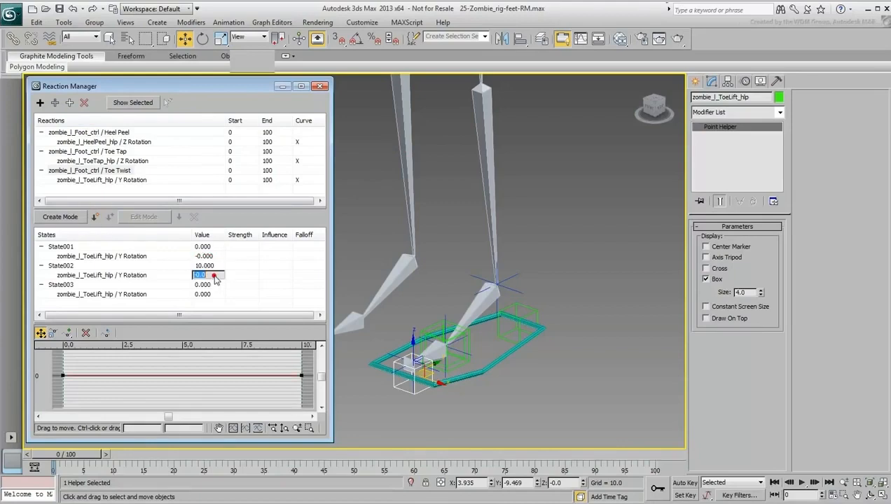
text(60)
key(Return)
Step: Set the Toe Twist reaction's State003 master value to -10 and the helper's Y Rotation in it to -60
double_click(205, 285)
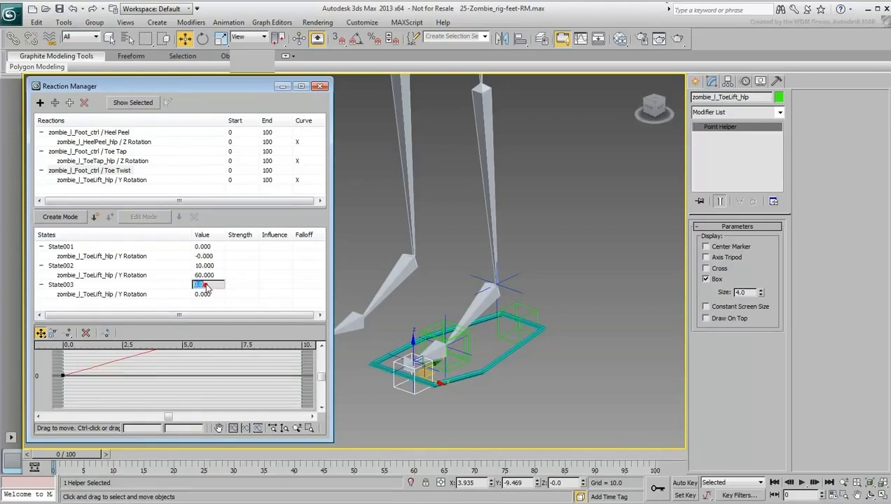
text(-10)
key(Return)
double_click(210, 295)
text(-60)
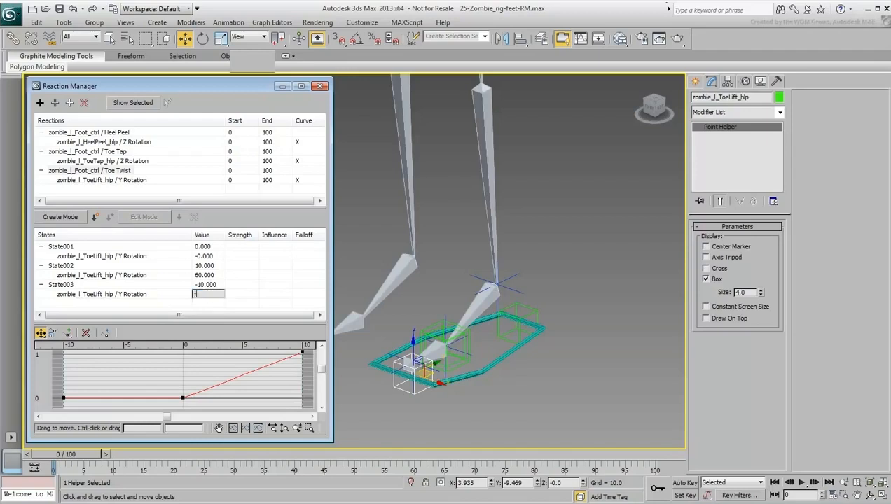
key(Return)
Step: Select the foot control and test its Toe Twist attribute, cancelling the trial change
click(502, 372)
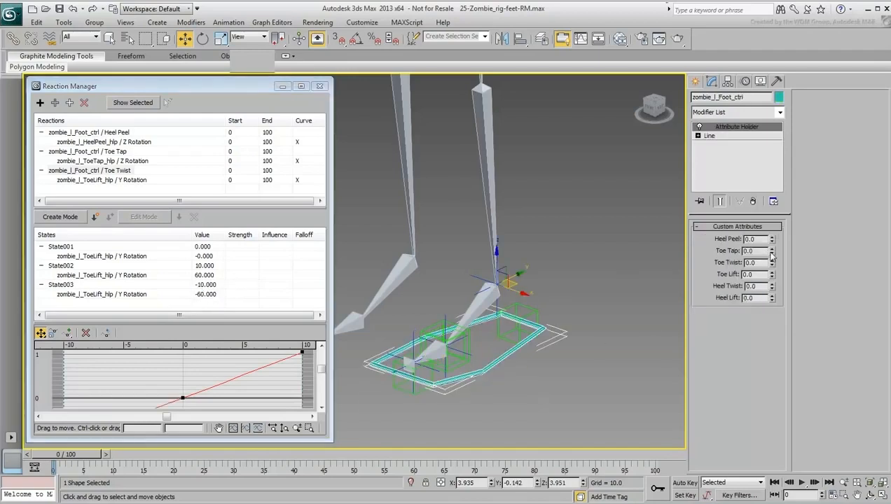
drag(773, 260, 774, 213)
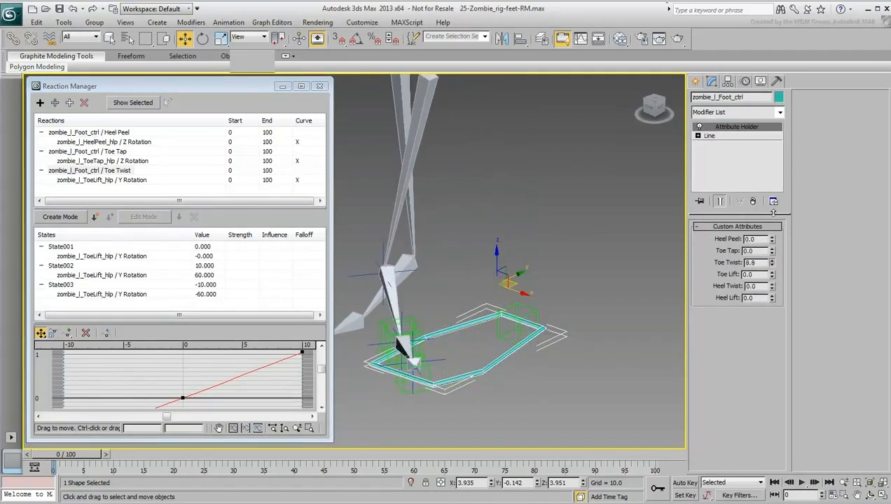
right_click(774, 212)
Step: Add the foot control's Toe Lift custom attribute as a new reaction master and select the zombie_l_ToeLift_hlp helper
click(40, 103)
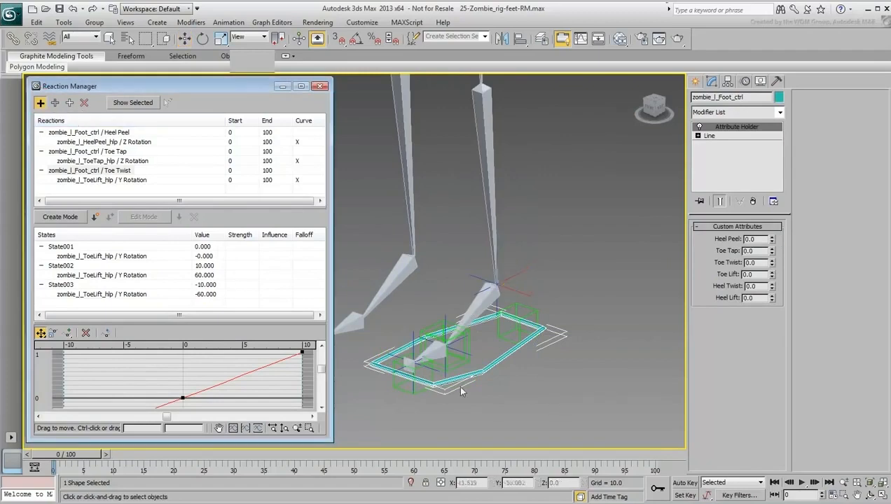
click(502, 362)
mouse_move(506, 390)
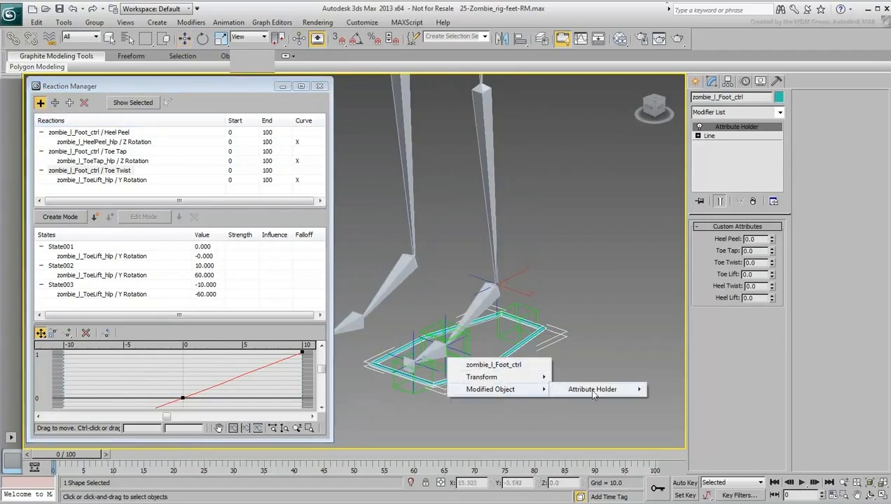
mouse_move(595, 389)
mouse_move(694, 390)
click(779, 426)
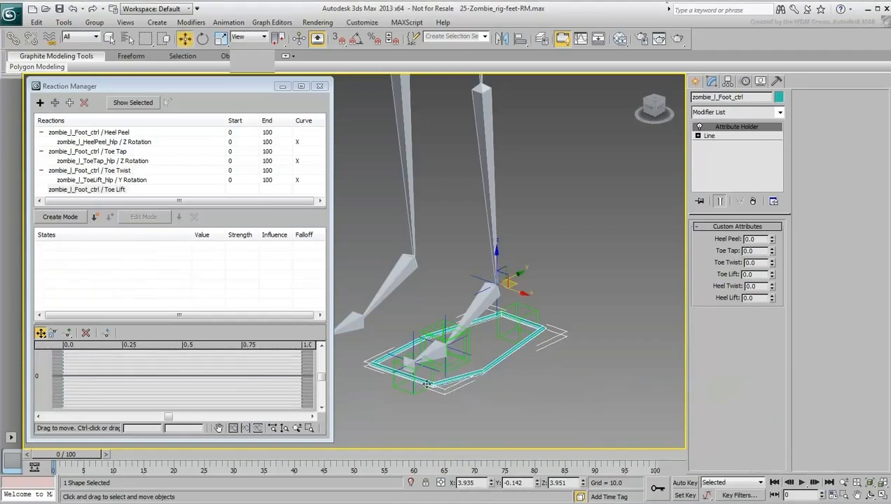
click(396, 398)
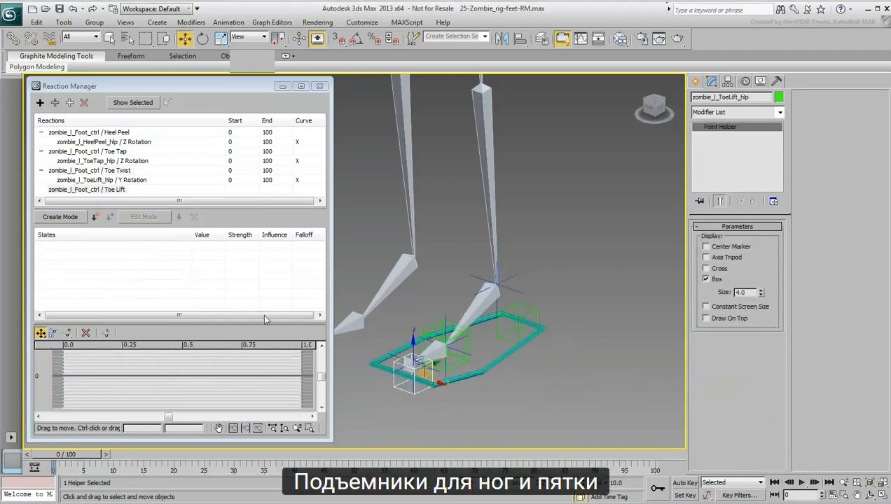
Step: Add the toe lift helper's Zero Euler XYZ Z Rotation as the slave of the Toe Lift reaction
click(70, 103)
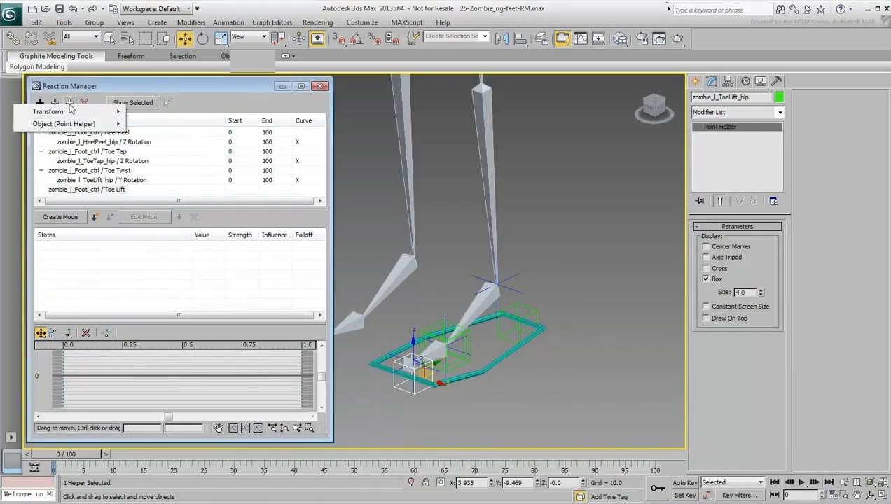
mouse_move(71, 114)
mouse_move(157, 124)
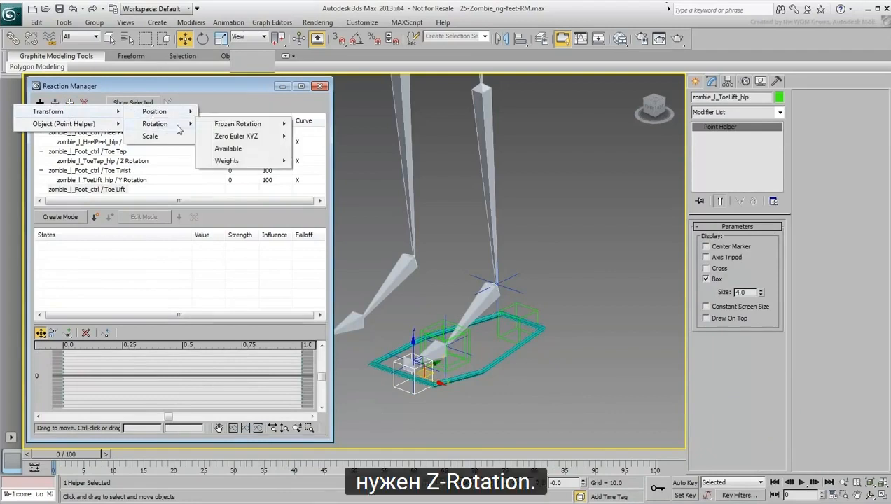
mouse_move(236, 136)
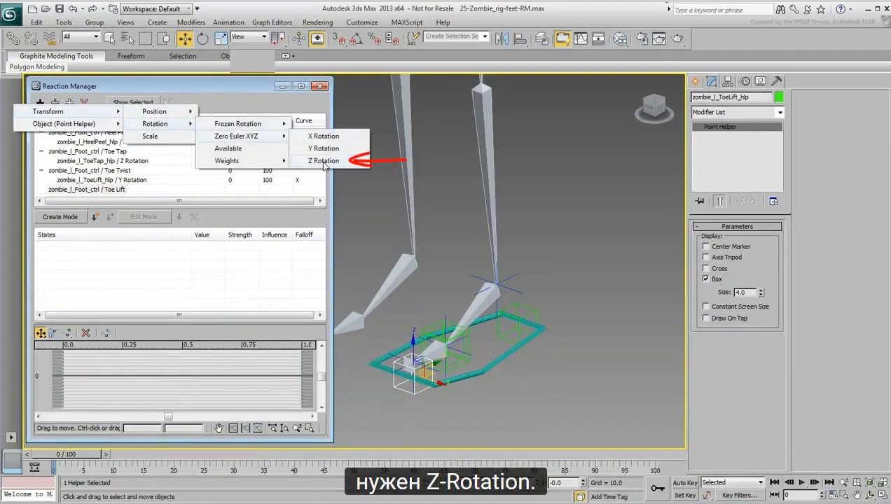
click(324, 162)
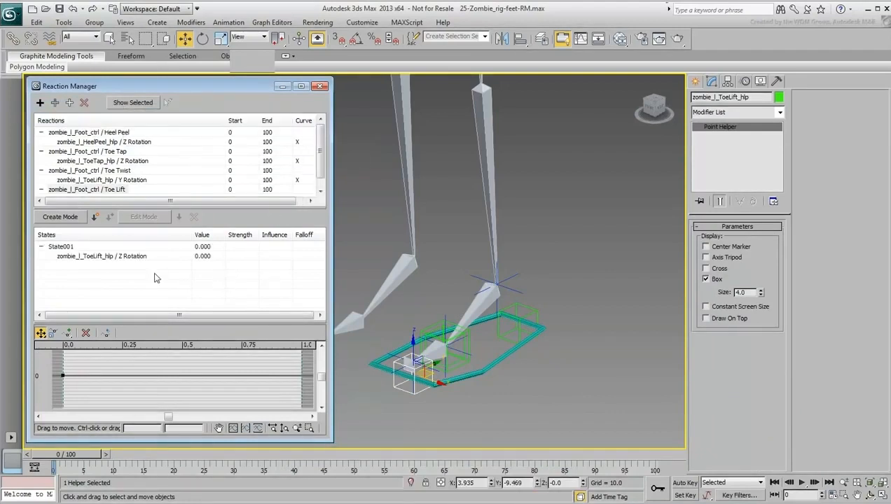
Step: Create a second Toe Lift state with a master value of 10 and the helper's Z Rotation at -60
click(94, 216)
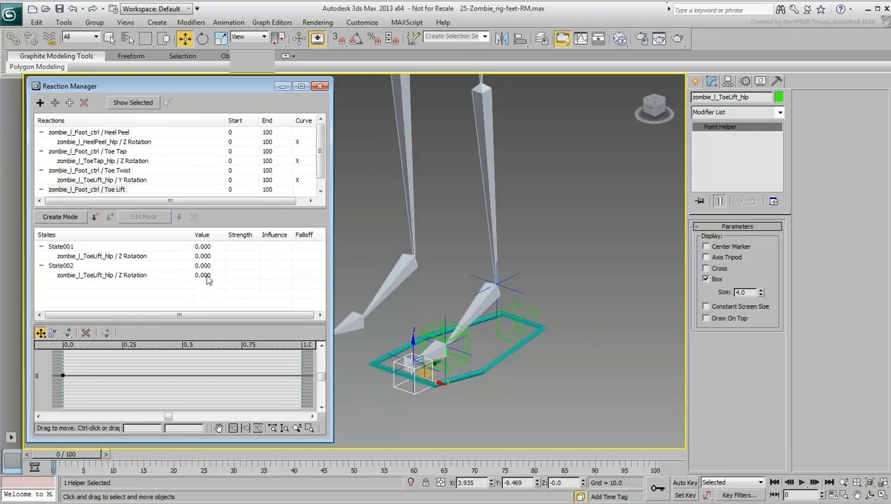
double_click(204, 267)
text(10)
key(Return)
double_click(206, 276)
text(-60)
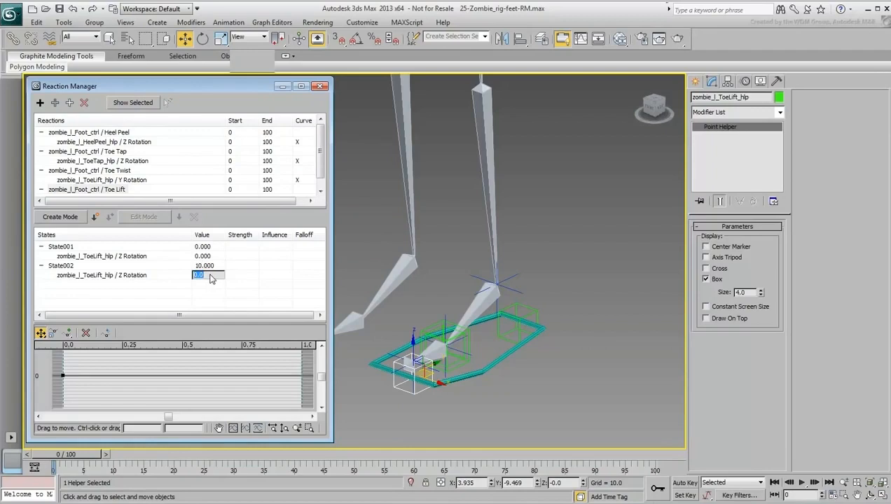
key(Return)
Step: Select the foot control and test its Toe Lift attribute, cancelling the trial change
click(506, 357)
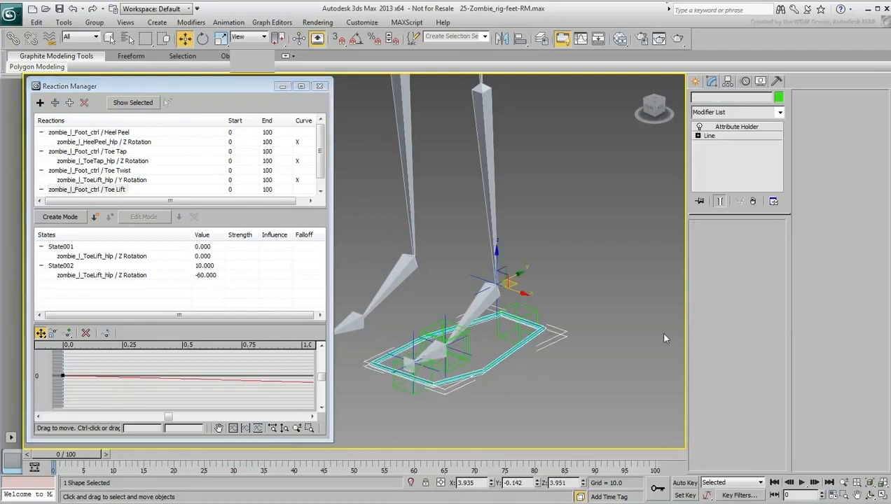
drag(773, 274, 775, 208)
right_click(775, 207)
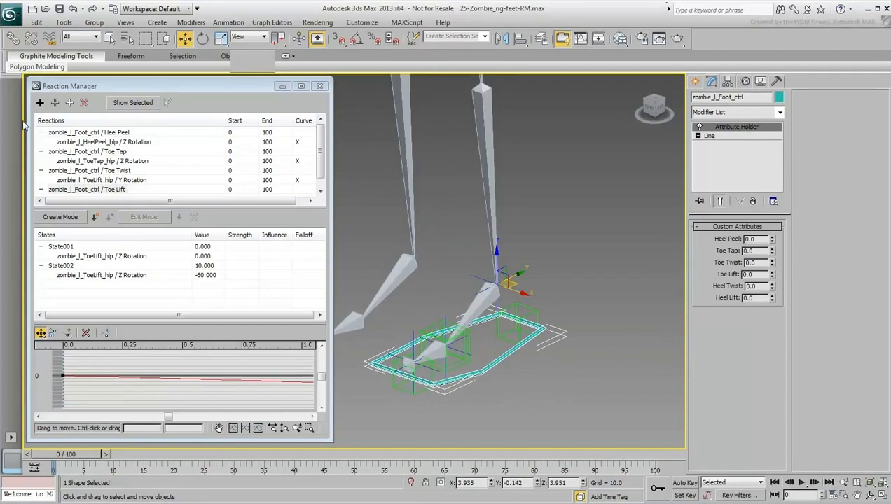
Step: Add the foot control's Heel Twist custom attribute as a new reaction master
click(40, 102)
click(499, 361)
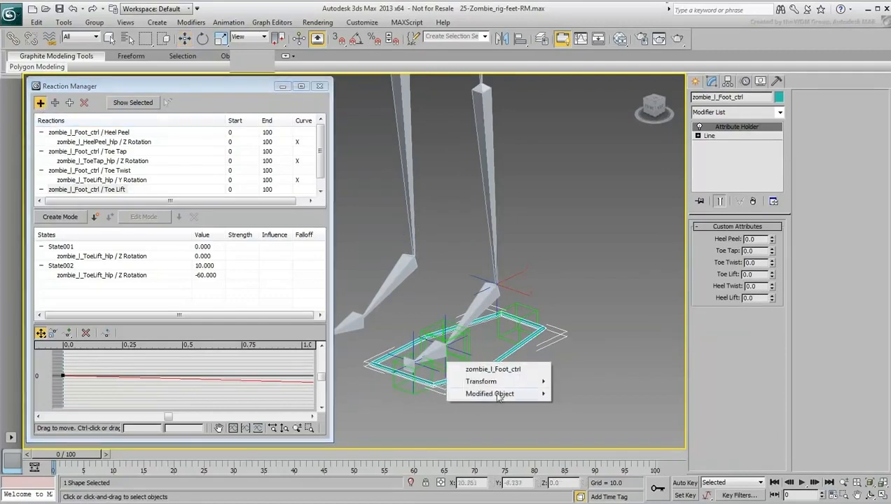
mouse_move(499, 394)
mouse_move(592, 394)
click(696, 394)
click(781, 443)
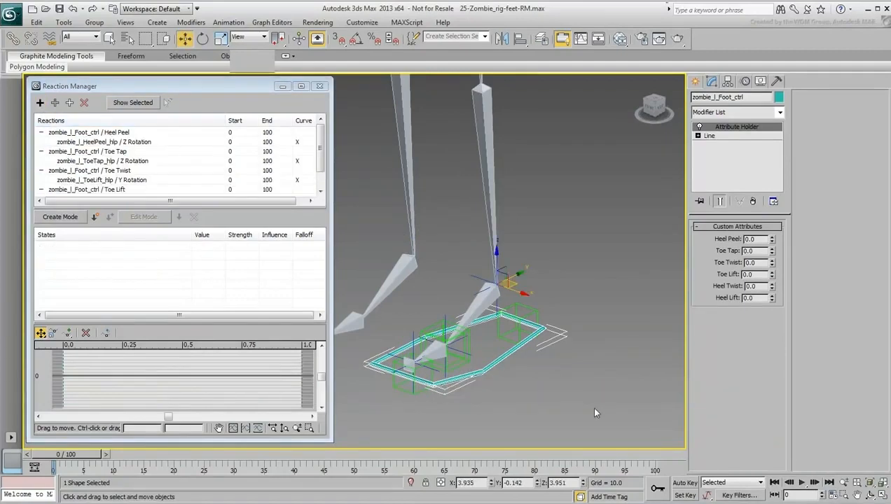
Step: Add the zombie_l_Heel_hlp helper's Zero Euler XYZ Y Rotation as the slave of the Heel Twist reaction
click(534, 319)
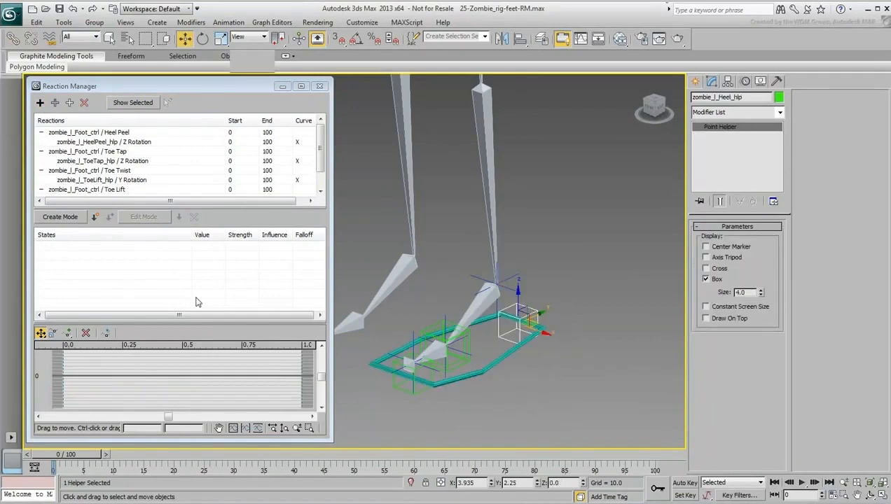
click(69, 103)
mouse_move(70, 112)
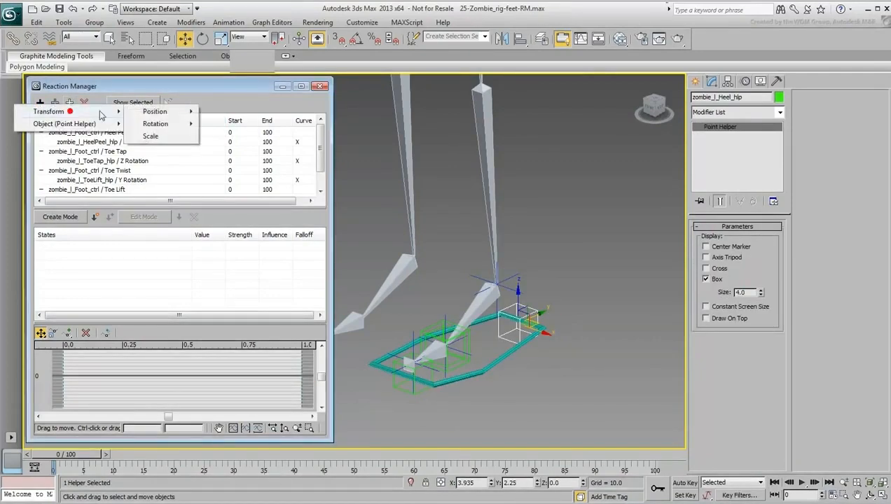
mouse_move(170, 124)
mouse_move(235, 136)
click(324, 150)
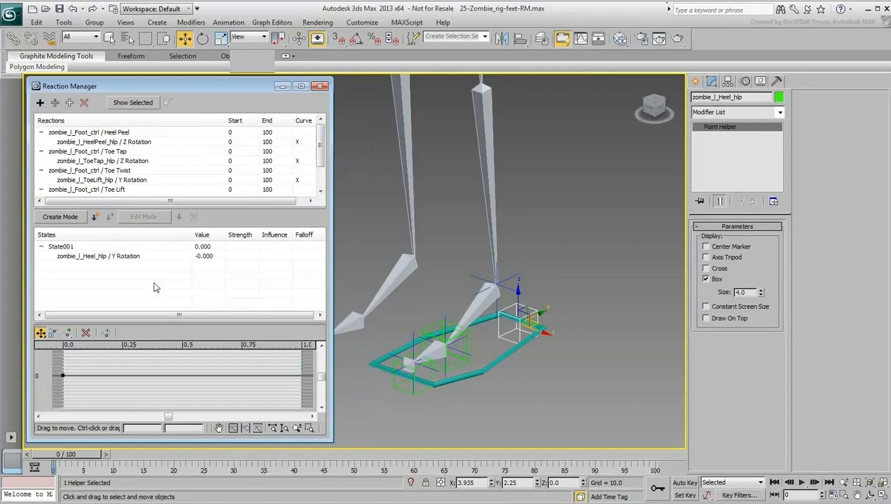
Step: Create two additional Heel Twist states and set State002 to 10 with the heel helper's Y Rotation at 90
click(96, 216)
click(96, 217)
double_click(204, 266)
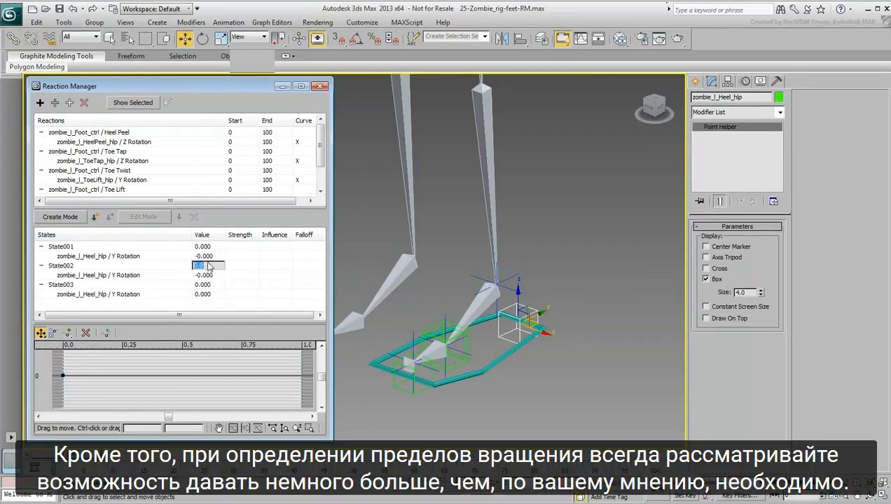
double_click(205, 276)
text(90)
key(Return)
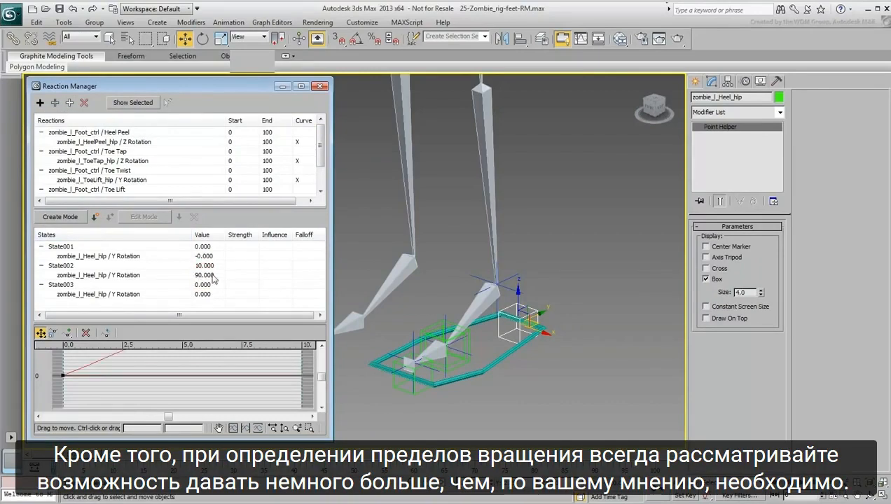
Step: Set the Heel Twist reaction's State003 master value to -10 and the heel helper's Y Rotation in it to -60
double_click(203, 285)
text(-10)
key(Return)
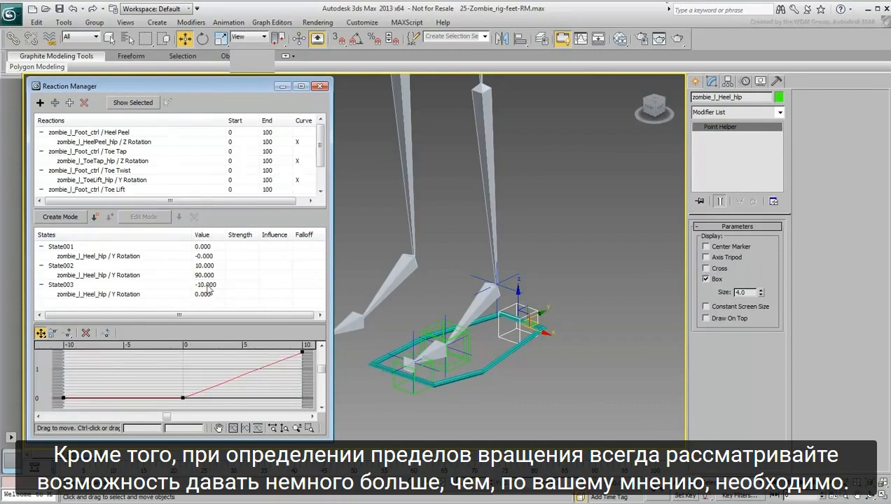
double_click(203, 294)
text(-60)
key(Return)
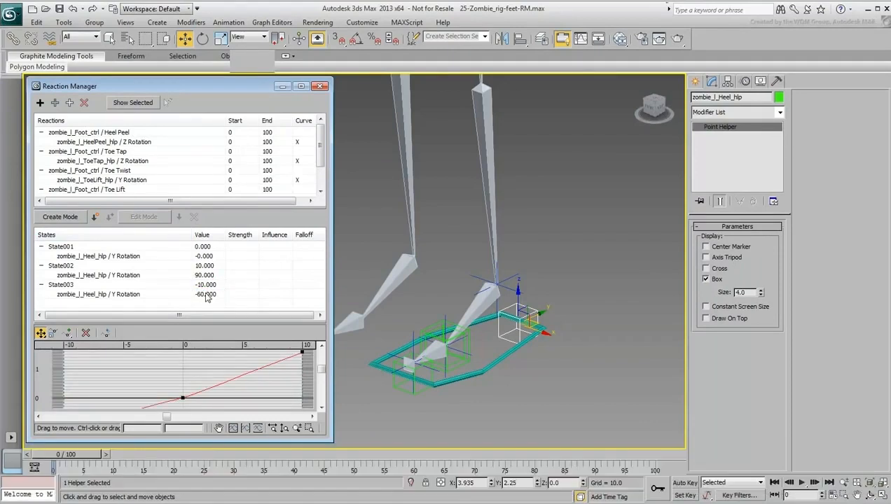
Step: Select the foot control and test its Heel Twist attribute, cancelling the trial change
click(497, 367)
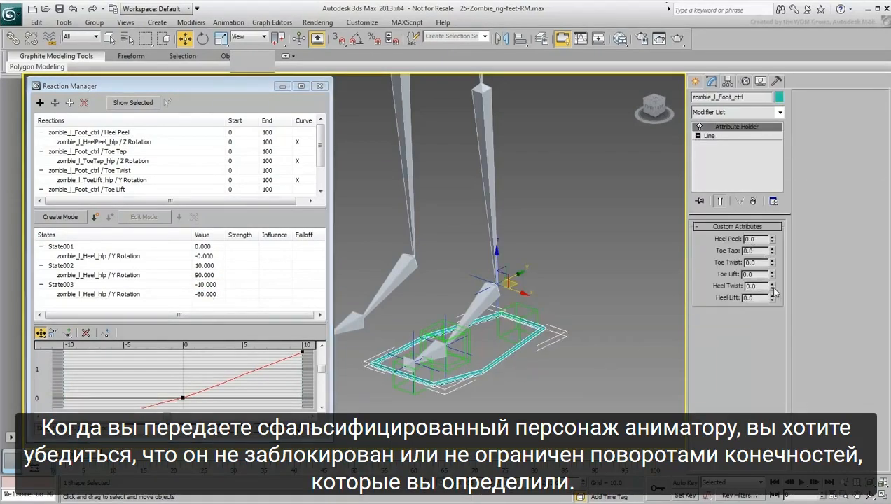
drag(772, 288, 768, 263)
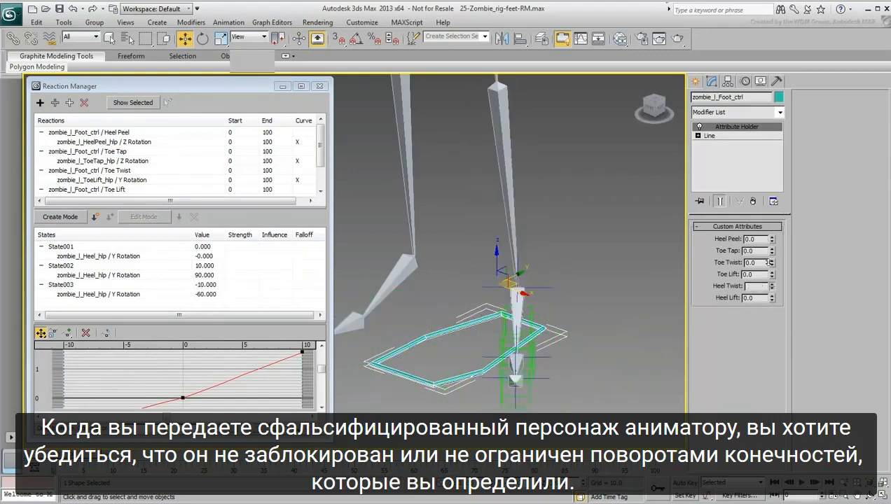
right_click(768, 263)
Step: Add the foot control's Heel Lift custom attribute as a new reaction master
click(40, 103)
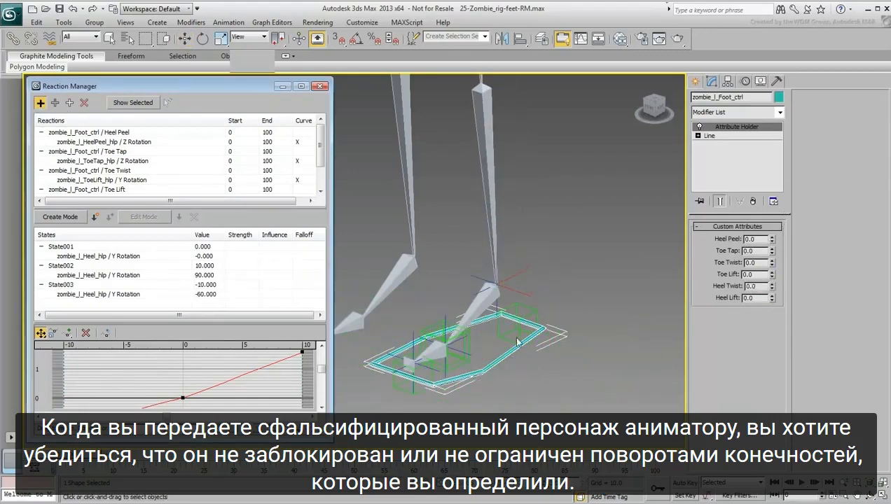
click(487, 367)
mouse_move(491, 401)
mouse_move(581, 400)
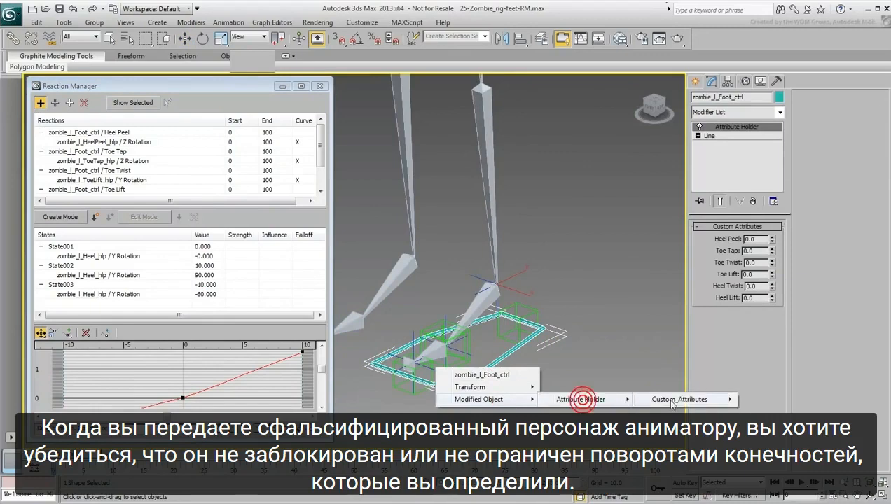
mouse_move(669, 399)
click(761, 460)
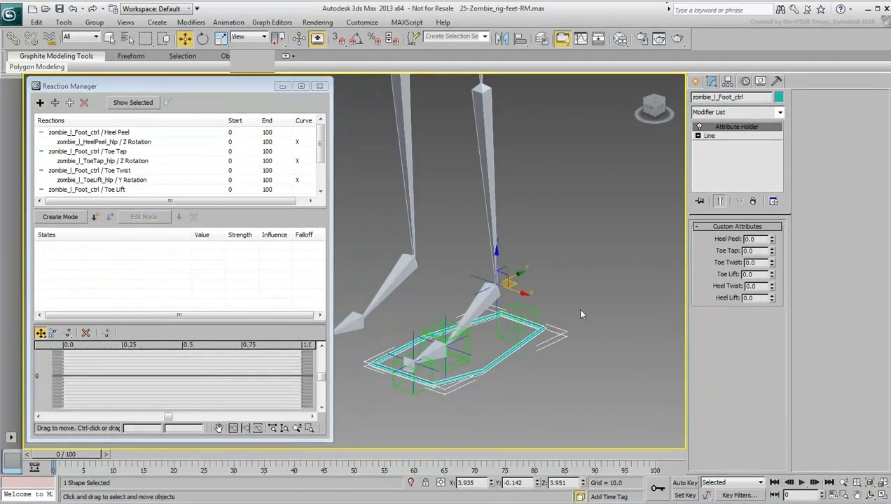
Step: Add the zombie_l_Heel_hlp helper's Zero Euler XYZ Z Rotation as the slave of the Heel Lift reaction
click(534, 315)
click(69, 103)
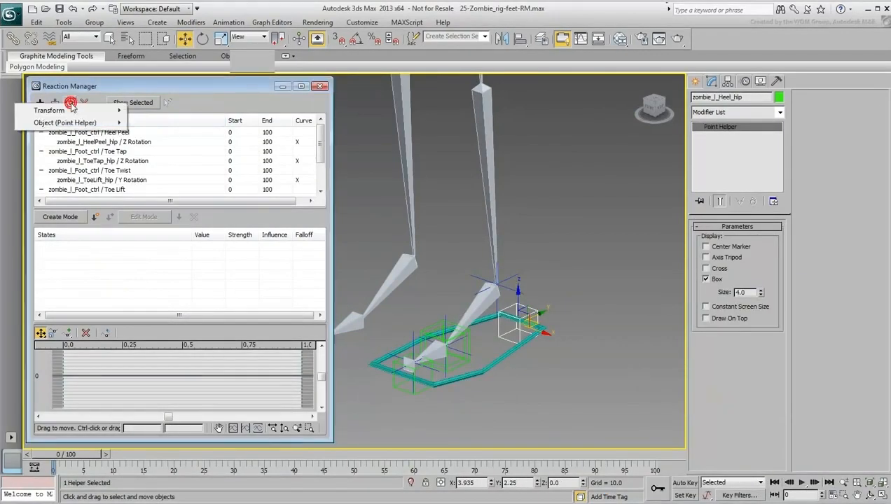
mouse_move(65, 110)
mouse_move(174, 122)
mouse_move(245, 138)
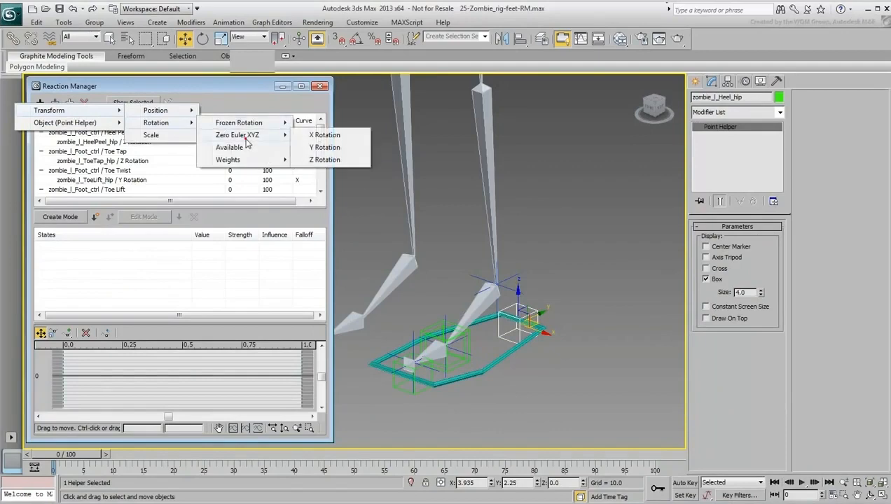
click(326, 160)
Step: Create two additional Heel Lift states and set State002 to 10 with the heel helper's Z Rotation at 60
click(95, 217)
click(95, 217)
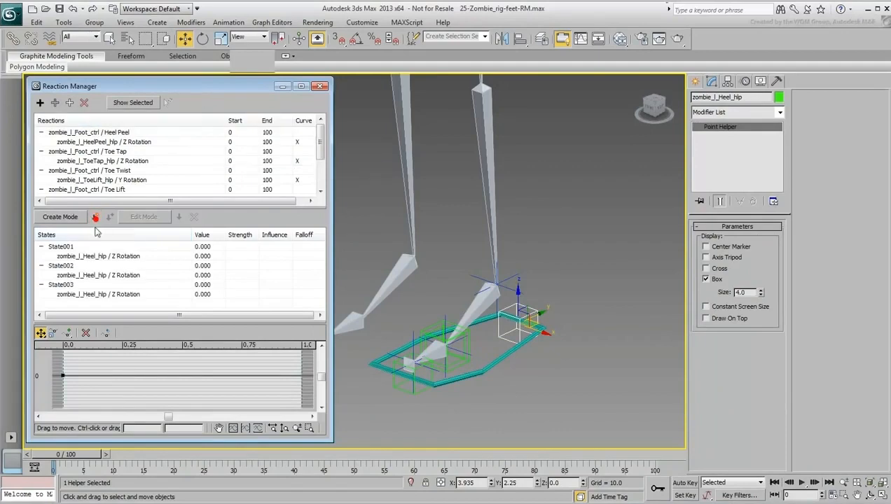
double_click(208, 266)
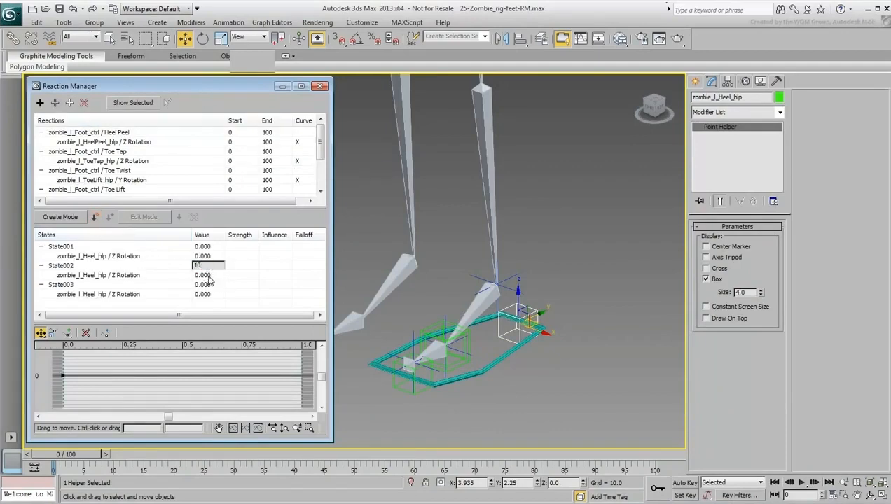
double_click(209, 276)
text(60)
key(Return)
Step: Set the Heel Lift reaction's State003 master value to -10 and the heel helper's Z Rotation in it to -60
double_click(201, 285)
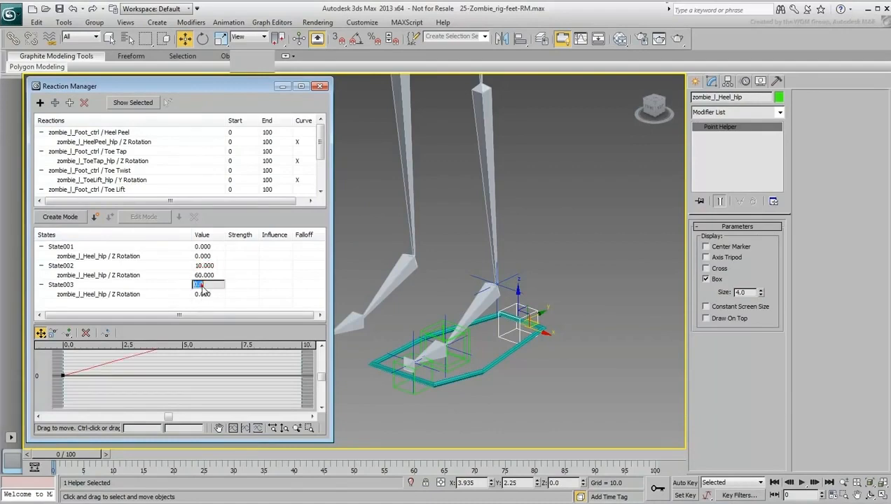
text(-10)
key(Return)
double_click(206, 295)
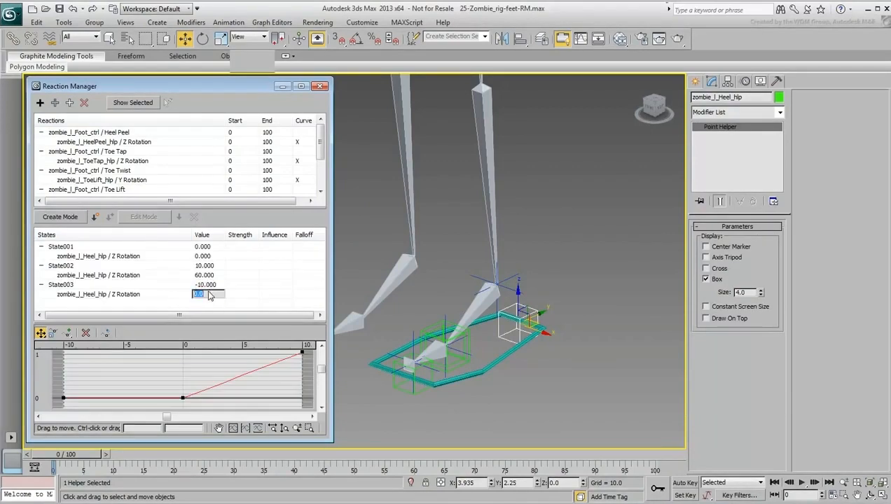
text(-60)
key(Return)
Step: Select the foot control and test its Heel Lift and Heel Twist attributes on the whole leg, cancelling the trial changes
click(493, 366)
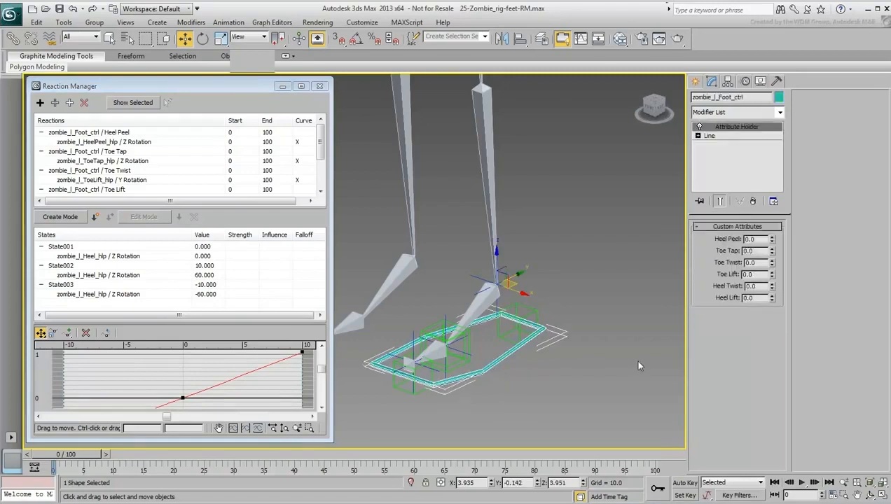
drag(773, 300, 786, 275)
right_click(785, 275)
scroll(573, 288, down, 5)
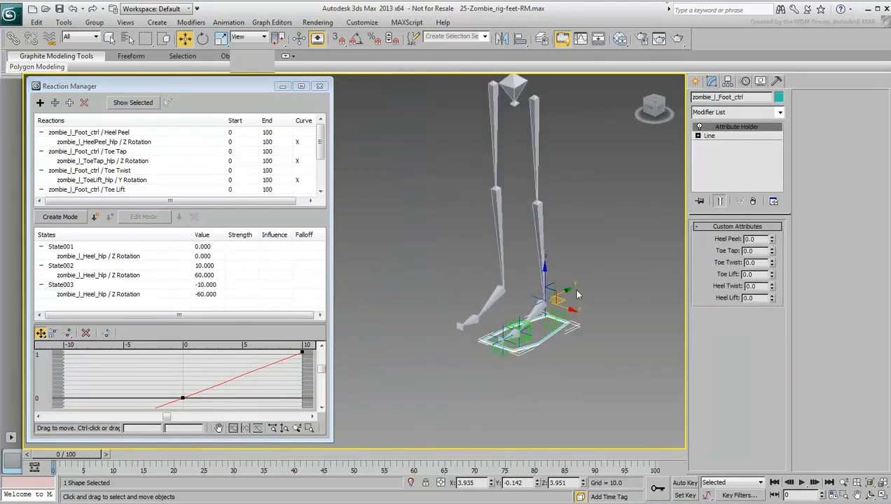
mouse_move(771, 286)
mouse_down()
mouse_move(777, 265)
mouse_move(774, 294)
mouse_move(784, 248)
mouse_up()
right_click(781, 276)
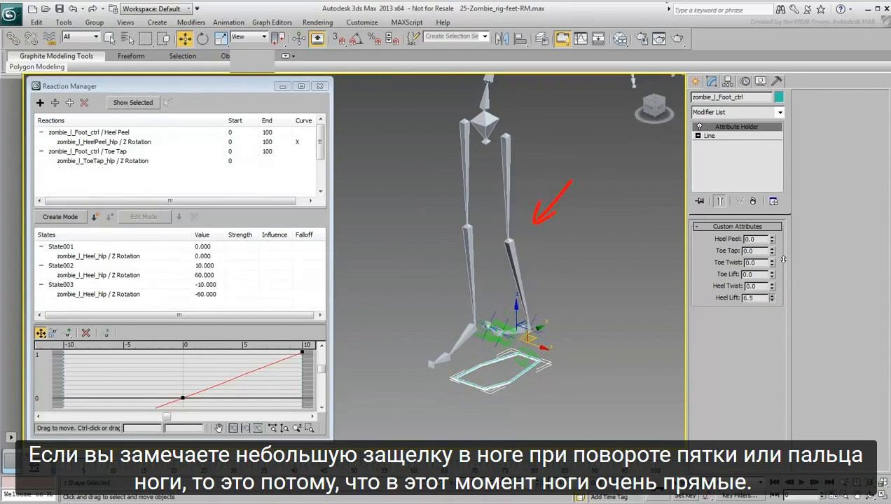
drag(778, 273, 778, 279)
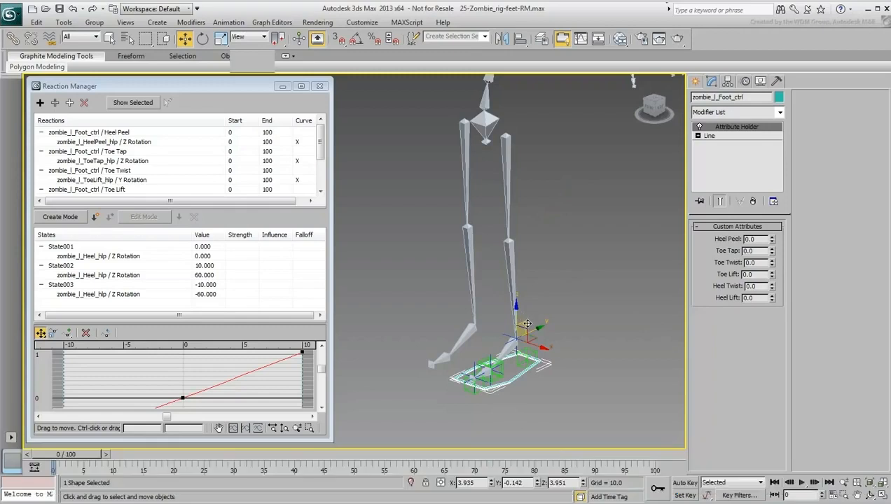
Step: Raise the foot control to bend the knee and test its Heel Lift attribute, cancelling the trial attribute change
drag(525, 338, 527, 306)
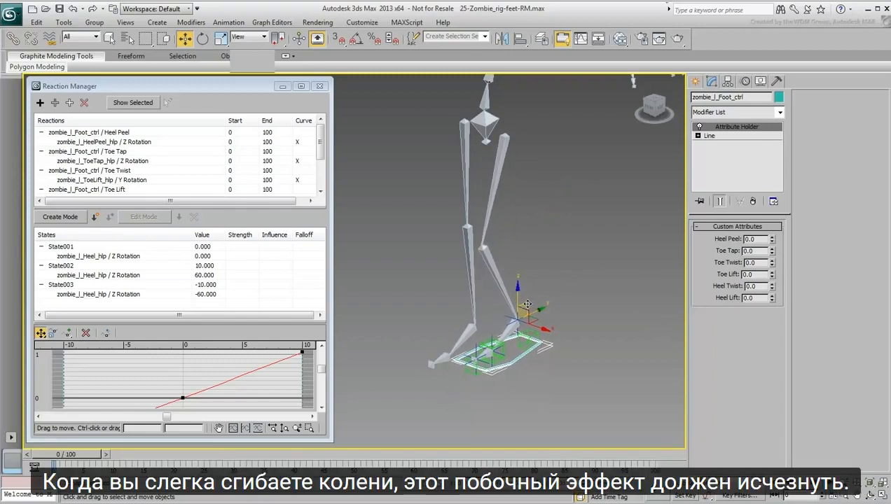
mouse_move(771, 298)
mouse_down()
mouse_move(770, 253)
mouse_move(773, 311)
mouse_move(775, 246)
mouse_move(767, 317)
mouse_move(783, 258)
mouse_up()
right_click(773, 297)
right_click(783, 257)
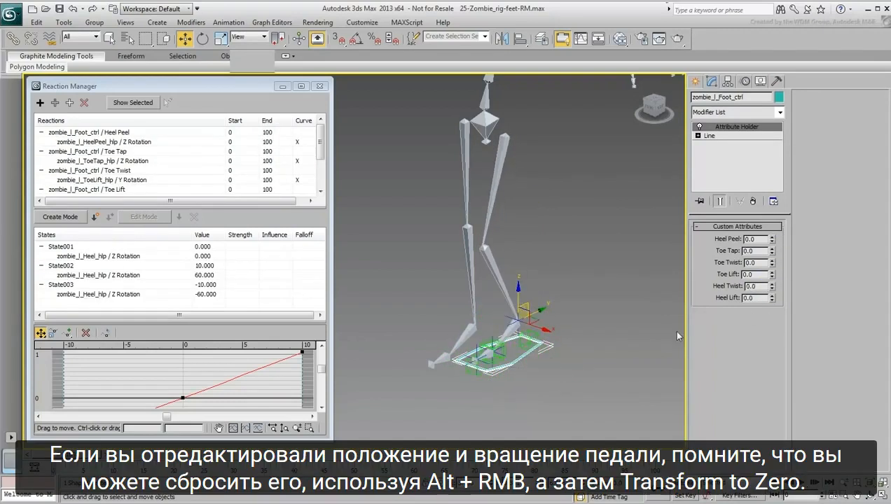
Step: Reset the foot control's position and rotation with Transform To Zero and close the Reaction Manager
alt+right_click(657, 327)
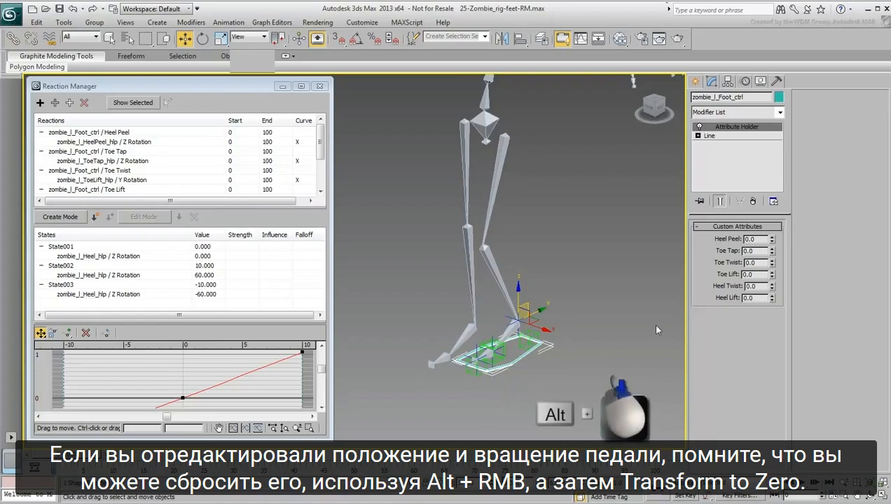
alt+right_click(595, 287)
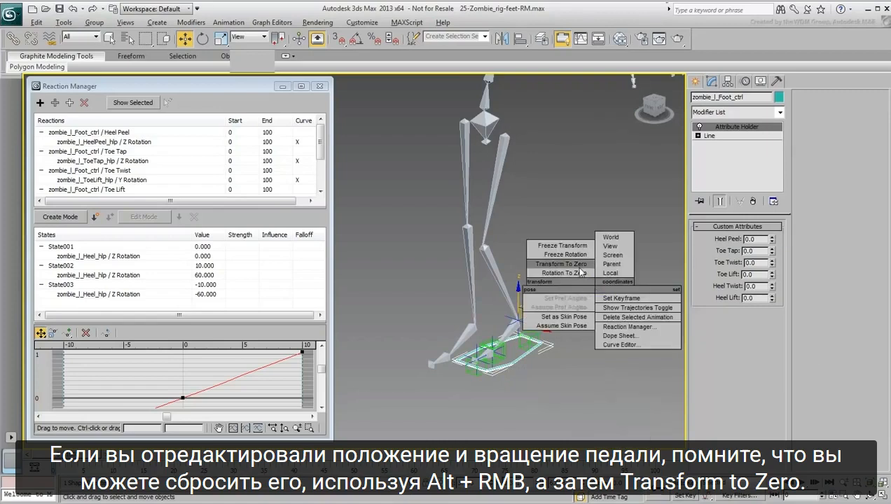
click(581, 266)
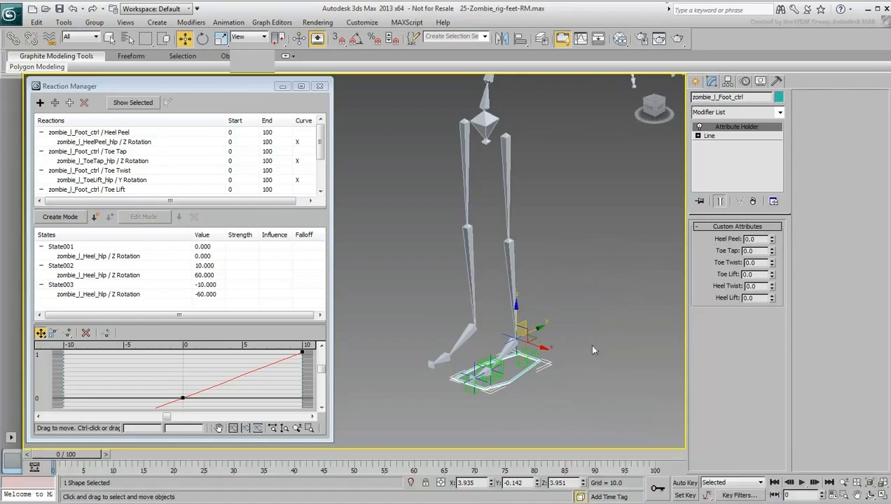
click(320, 86)
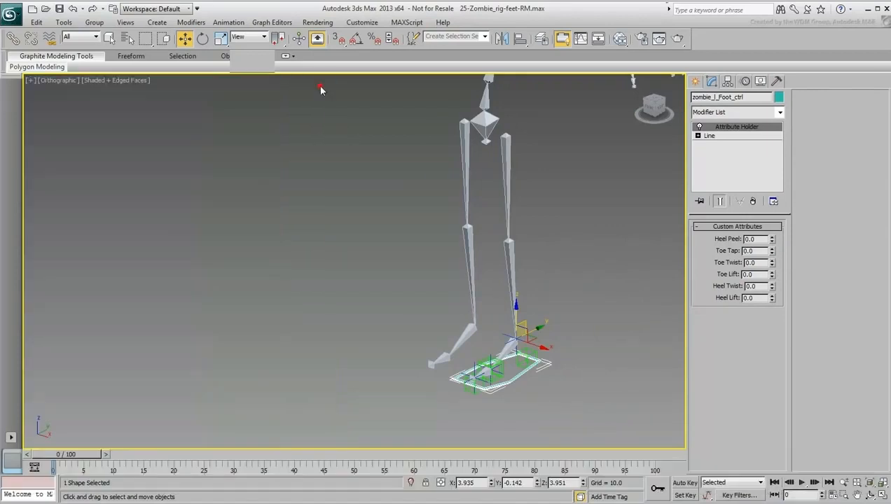
Step: Test the foot control's custom attributes, from Heel Peel through Heel Lift, on the left foot, cancelling each trial change
middle_drag(413, 248, 303, 228)
scroll(315, 215, up, 6)
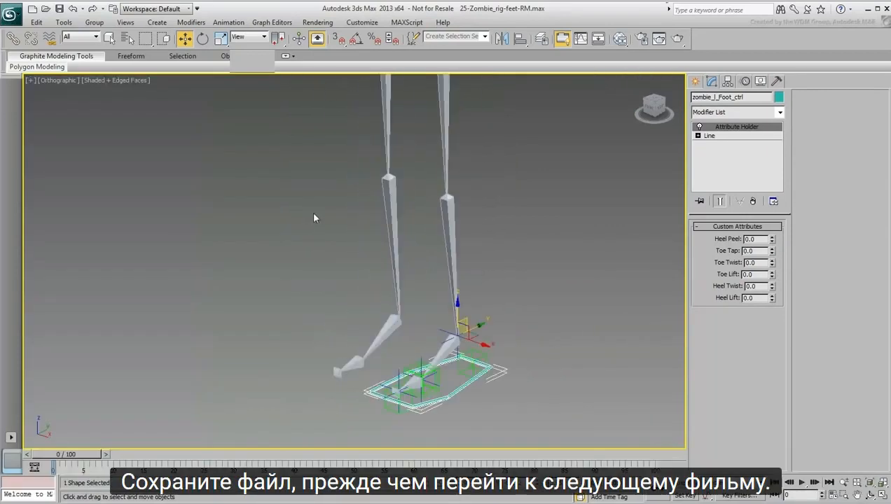
drag(772, 240, 775, 220)
right_click(775, 220)
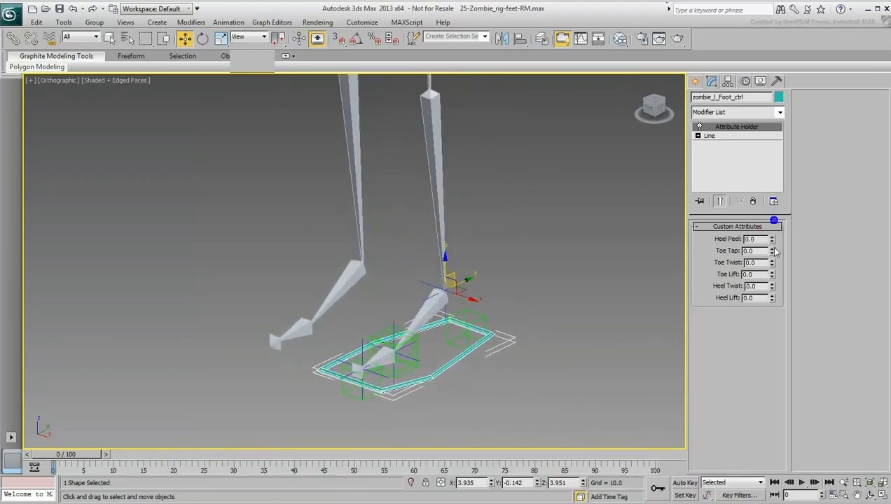
right_click(774, 281)
drag(774, 282, 772, 253)
right_click(776, 258)
right_click(772, 253)
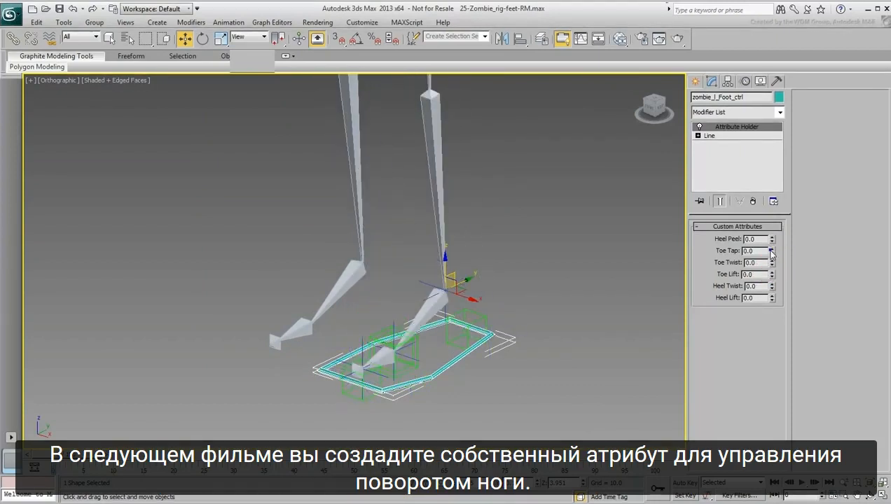
drag(773, 286, 772, 267)
right_click(773, 268)
mouse_move(773, 302)
mouse_down()
mouse_move(772, 289)
mouse_move(773, 309)
mouse_move(772, 290)
mouse_move(782, 299)
mouse_up()
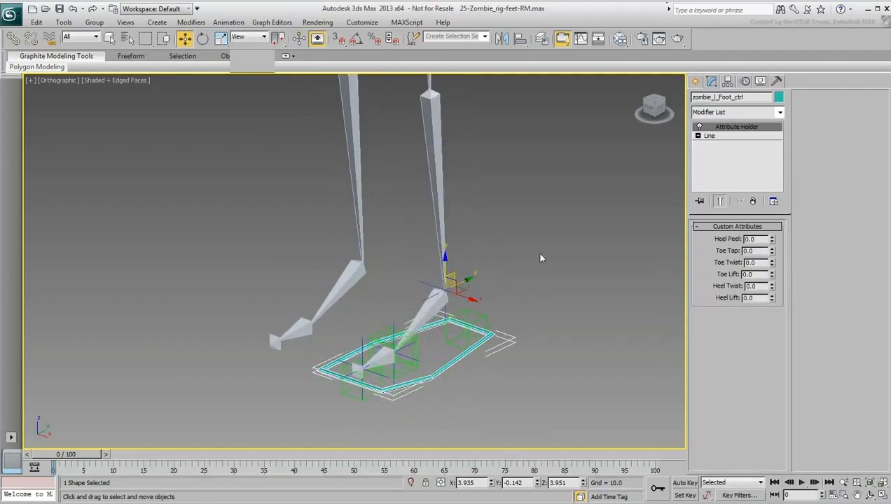
middle_drag(540, 259, 507, 246)
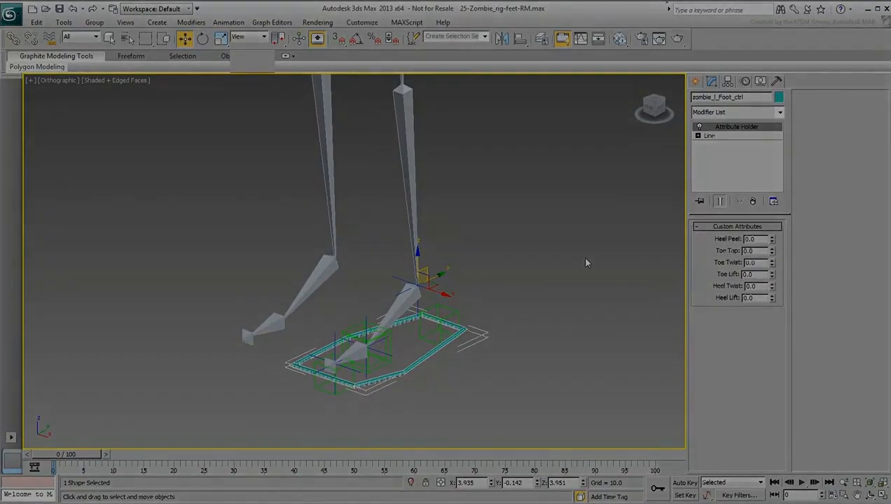